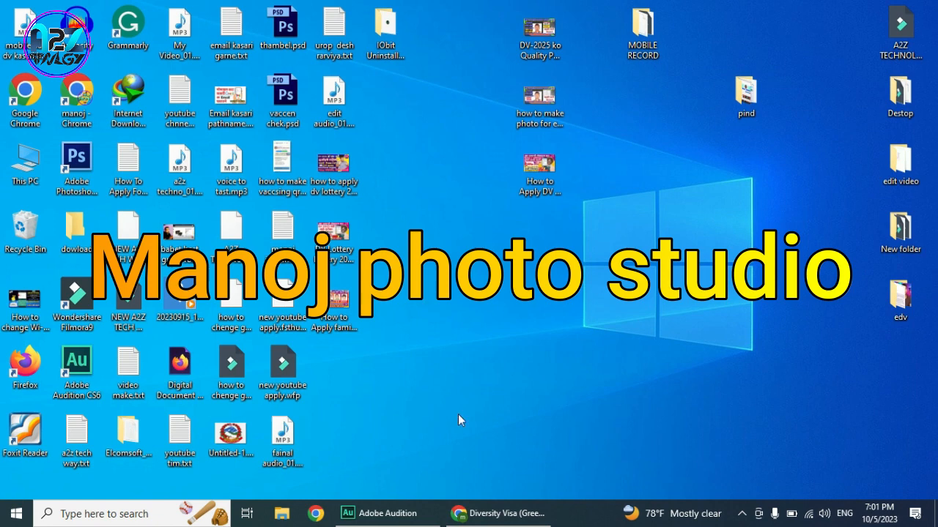
# - Switch to Chrome and view the DV lottery site and the Free Green Card Photo Checker page
pyautogui.click(484, 513)
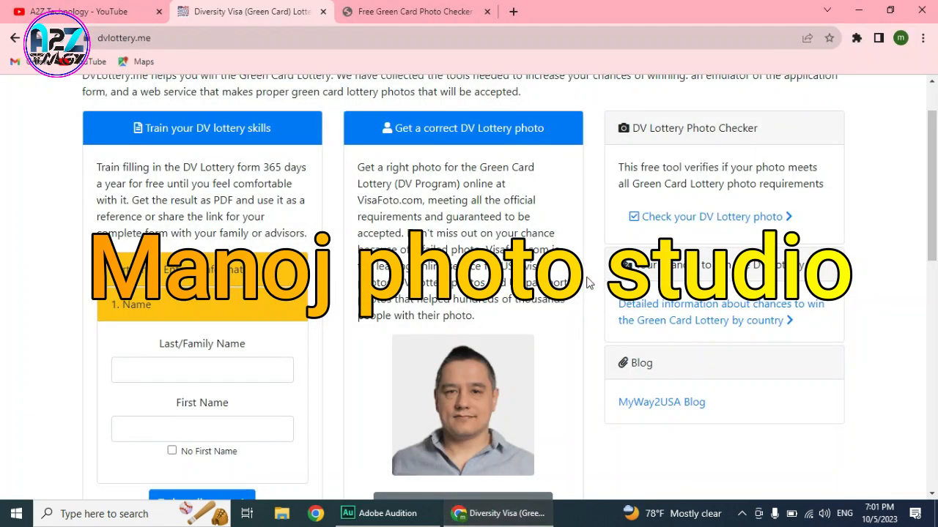
pyautogui.click(386, 10)
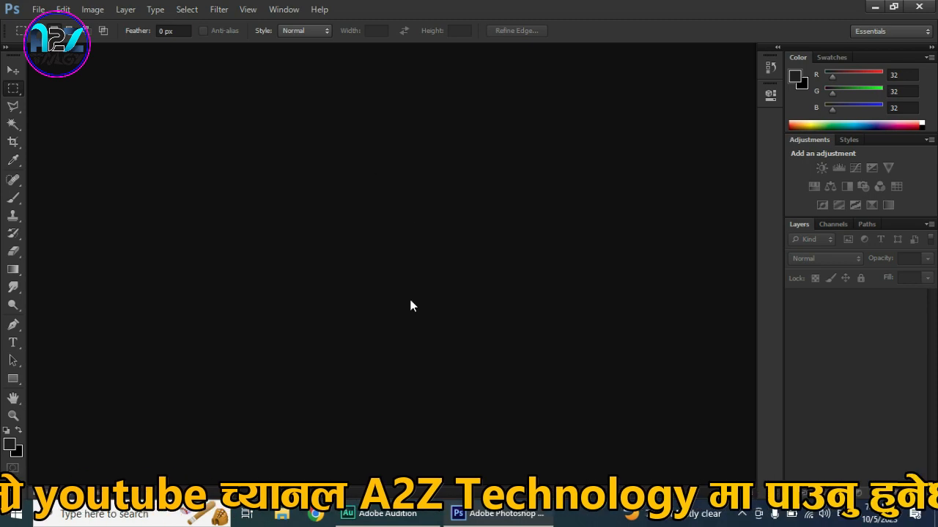
# - Open the portrait IMG_9715.JPG in Photoshop
pyautogui.doubleClick(383, 203)
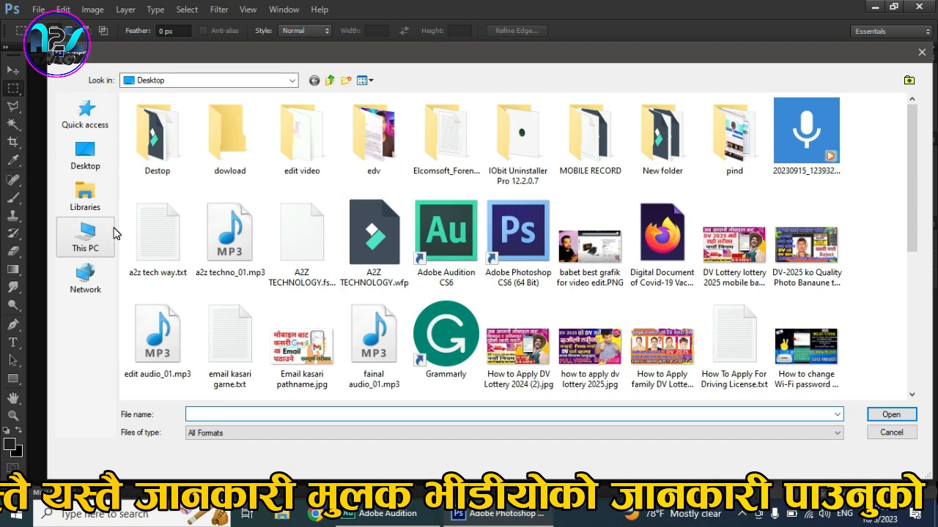
pyautogui.click(86, 194)
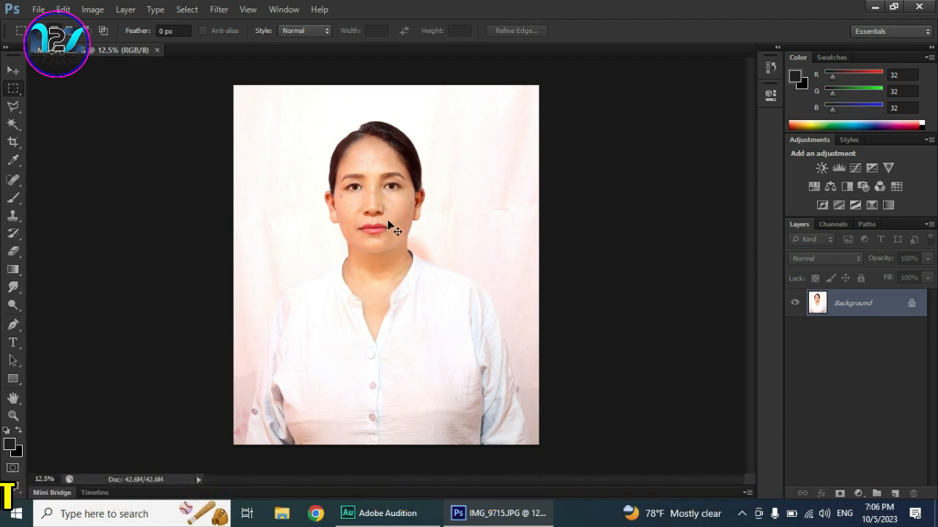
# - Deepen the portrait's shadows slightly by raising the black input level in a Levels adjustment
pyautogui.hotkey('ctrl', '+')
pyautogui.hotkey('ctrl', '+')
pyautogui.hotkey('ctrl', '+')
pyautogui.scroll(10, 386, 226)
pyautogui.scroll(-3, 386, 226)
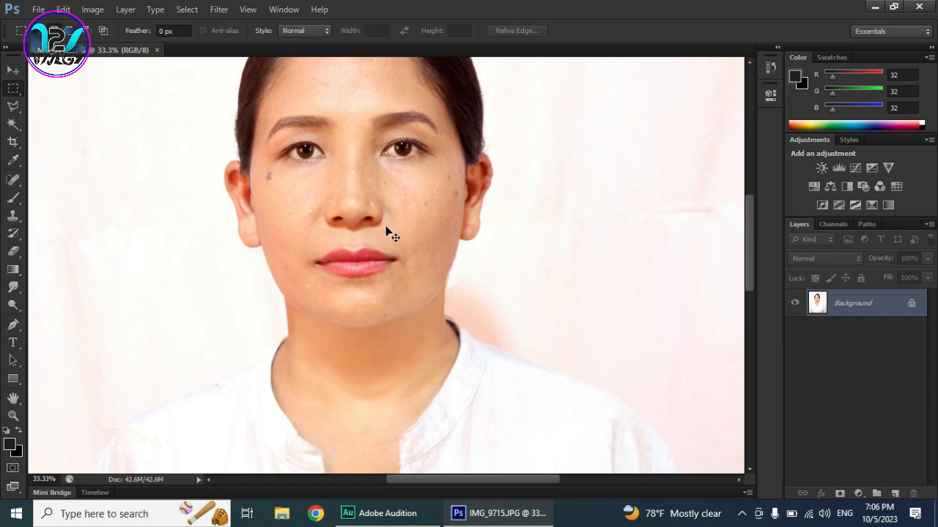
pyautogui.press('i')
pyautogui.hotkey('ctrl', 'l')
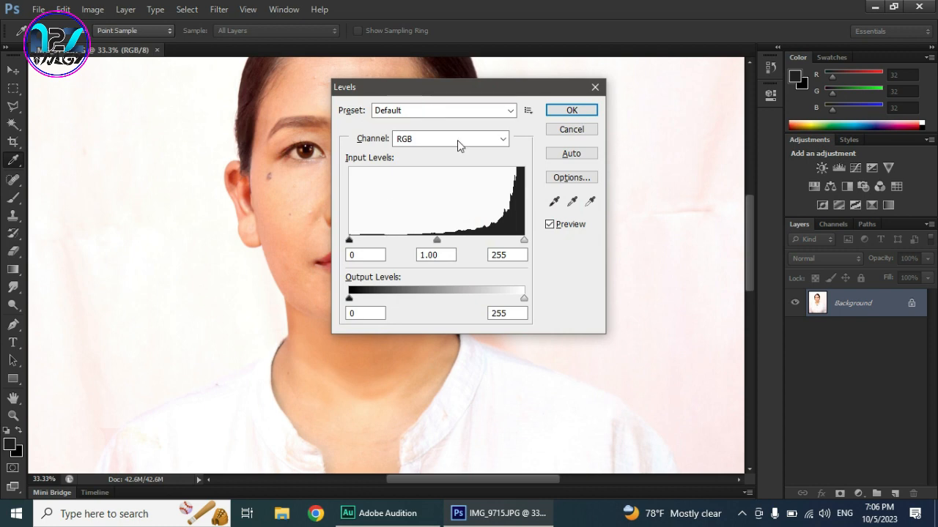
pyautogui.moveTo(349, 242); pyautogui.dragTo(356, 242)
pyautogui.click(572, 110)
pyautogui.press('m')
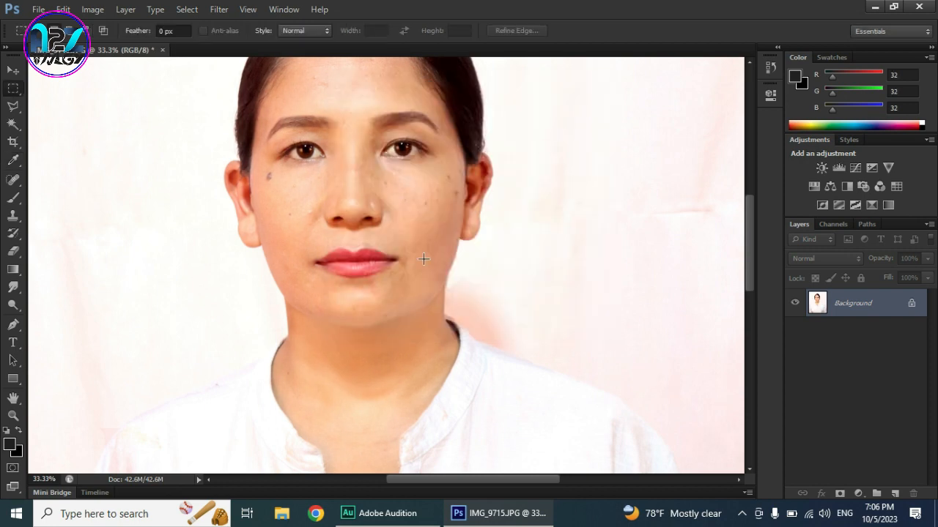
pyautogui.scroll(3, 414, 238)
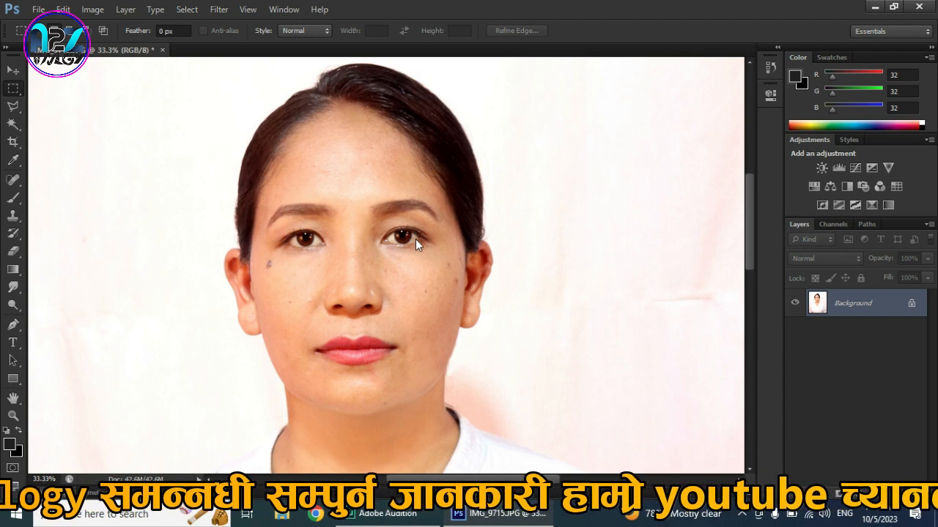
# - Open dv photo temlet.psd from Downloads and check its pixel dimensions, document size and resolution
pyautogui.hotkey('ctrl', 'o')
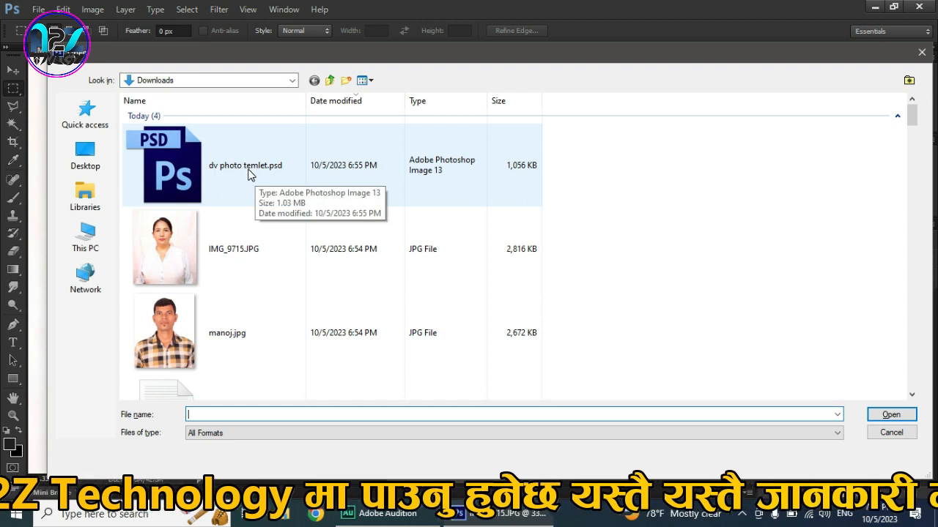
pyautogui.doubleClick(249, 173)
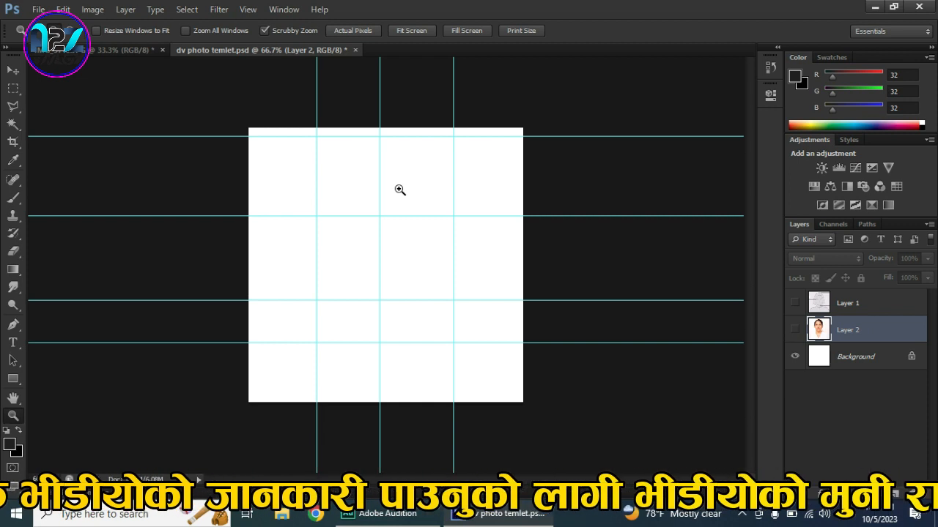
pyautogui.click(93, 10)
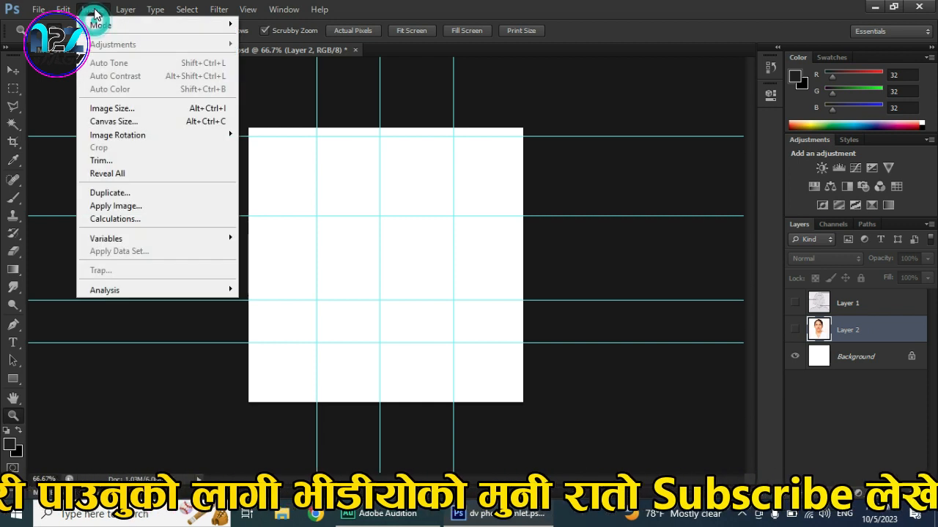
pyautogui.click(111, 109)
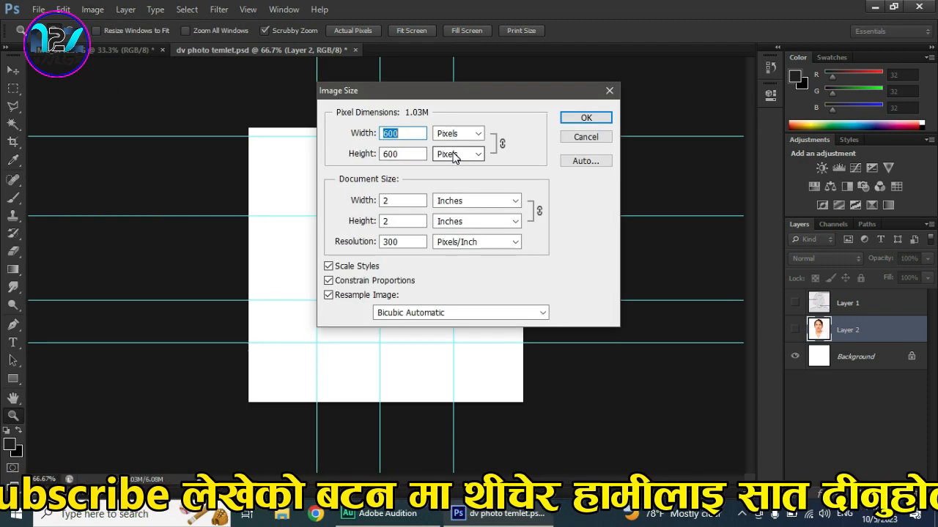
pyautogui.click(456, 222)
pyautogui.click(456, 244)
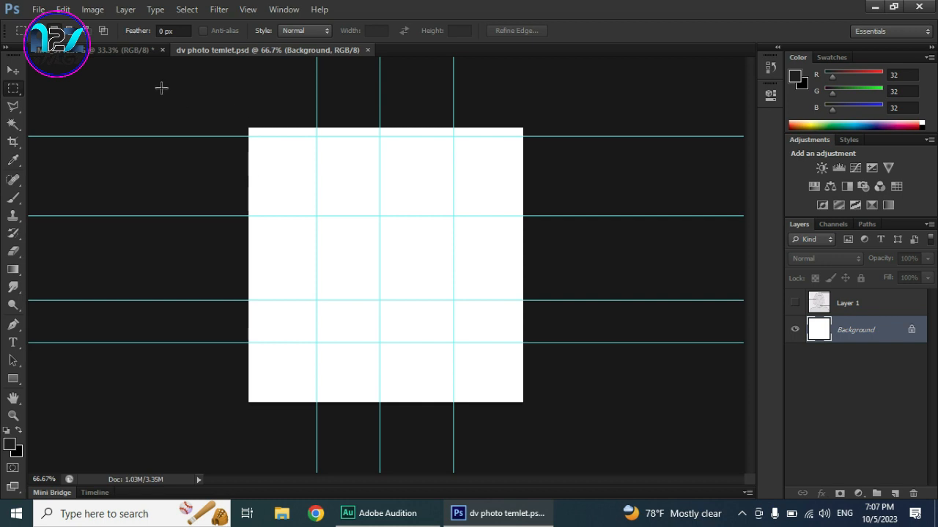
# - Move the portrait from IMG_9715.JPG into the dv photo temlet.psd document as a new layer
pyautogui.click(123, 53)
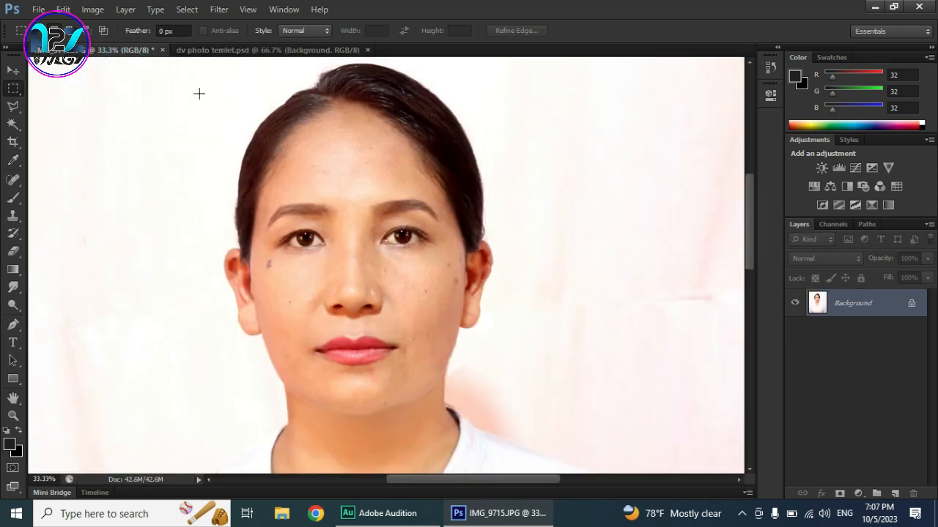
pyautogui.click(13, 71)
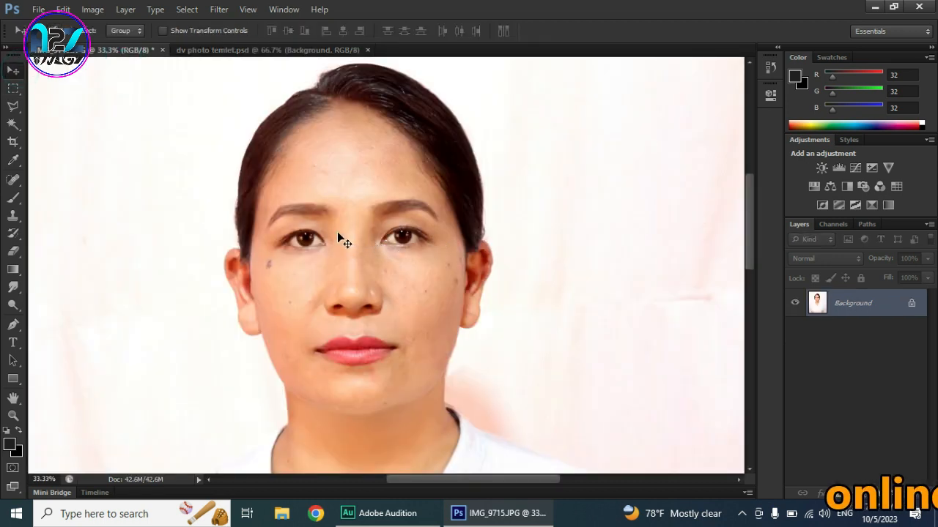
pyautogui.moveTo(338, 239); pyautogui.dragTo(366, 285)
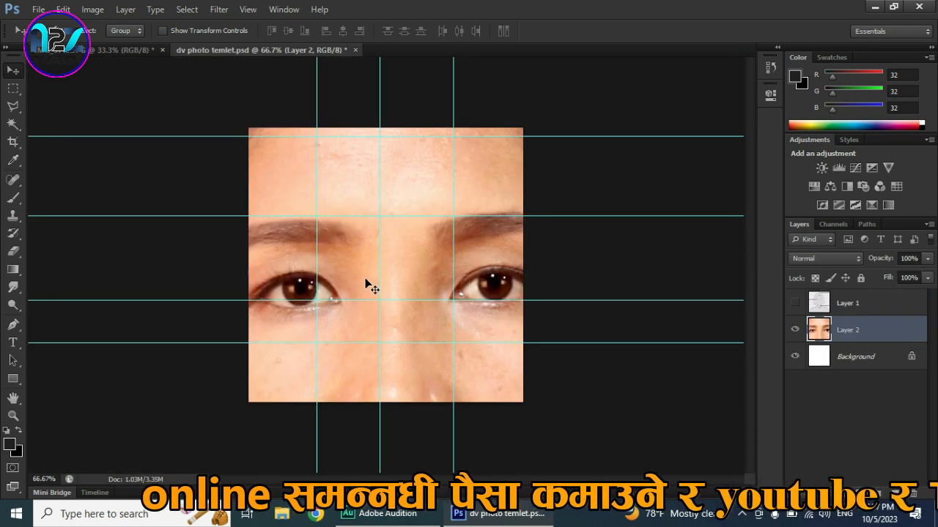
# - Scale the portrait layer proportionally to about 19.2% with Free Transform and place it over the template canvas
pyautogui.press('z')
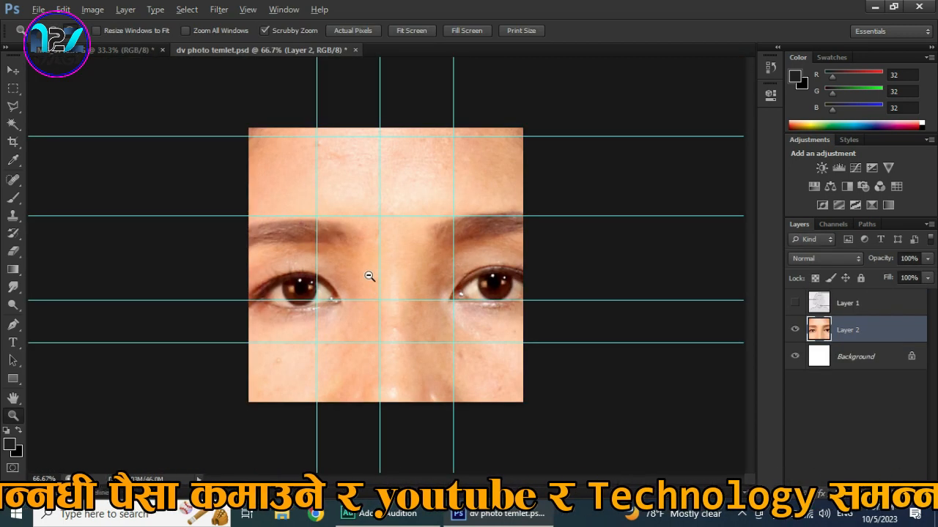
pyautogui.keyDown('alt'); pyautogui.click(371, 239); pyautogui.keyUp('alt')
pyautogui.keyDown('alt'); pyautogui.click(371, 239); pyautogui.keyUp('alt')
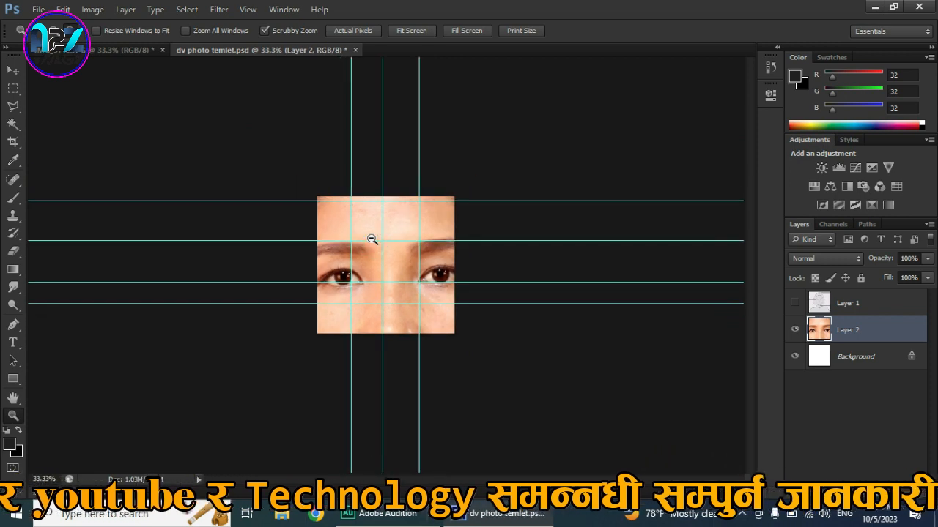
pyautogui.keyDown('alt'); pyautogui.click(372, 238); pyautogui.keyUp('alt')
pyautogui.keyDown('alt'); pyautogui.click(372, 238); pyautogui.keyUp('alt')
pyautogui.press('v')
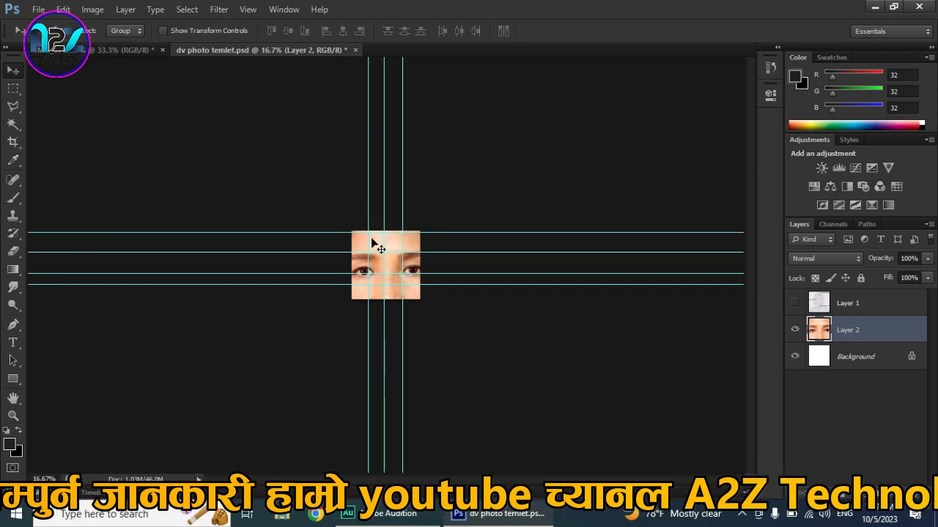
pyautogui.hotkey('ctrl', 't')
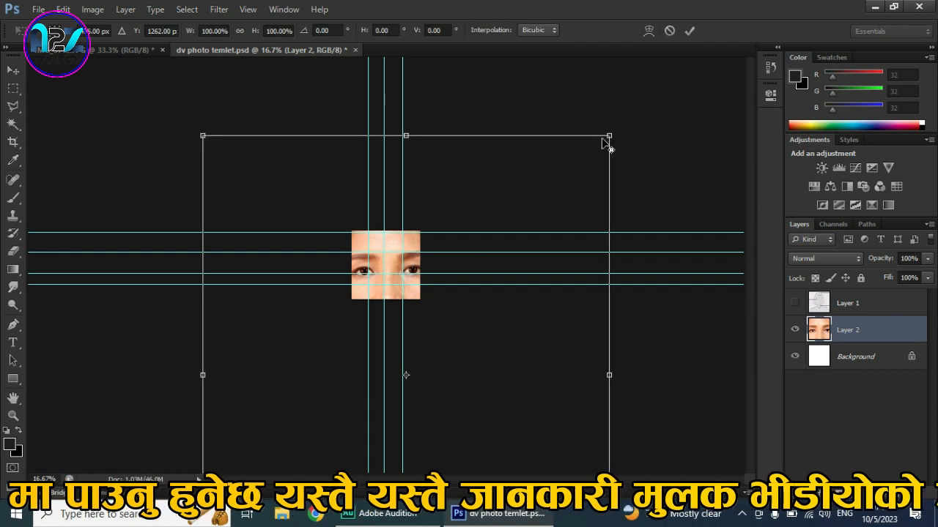
pyautogui.moveTo(610, 137); pyautogui.dragTo(600, 157)
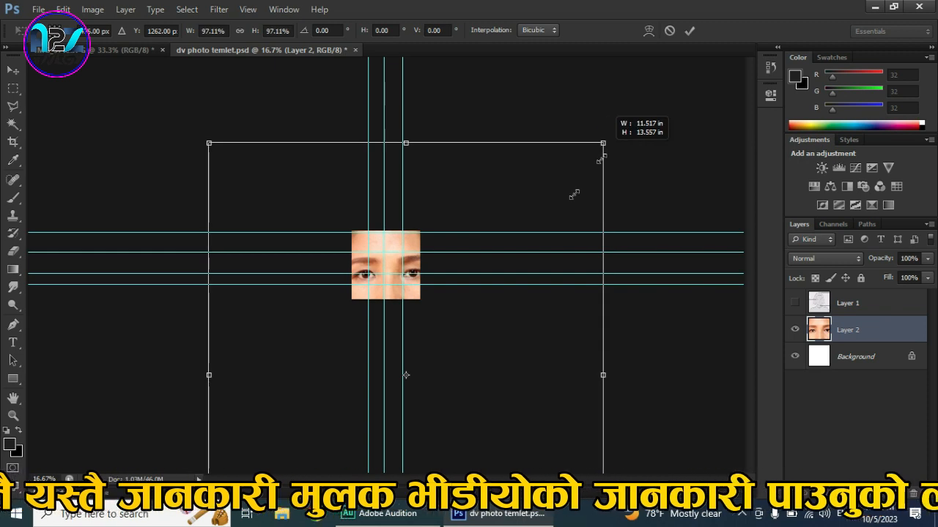
pyautogui.moveTo(574, 194); pyautogui.dragTo(446, 335)
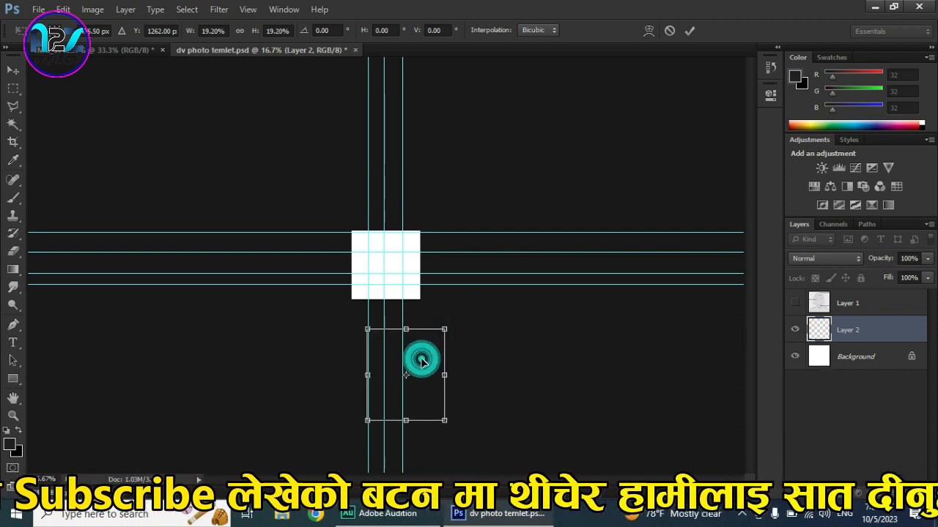
pyautogui.moveTo(421, 356); pyautogui.dragTo(402, 254)
pyautogui.press('Return')
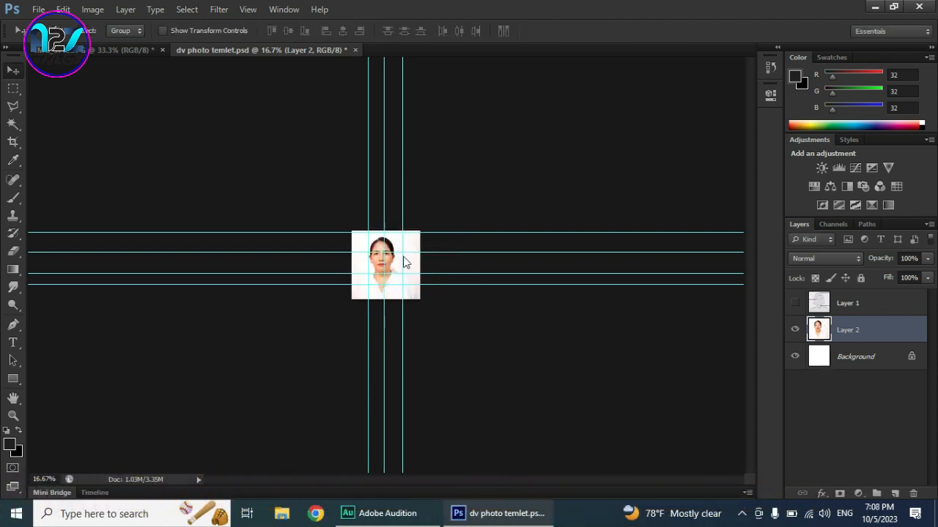
# - Reposition the portrait so the face is centred on the middle vertical guide and the hair sits just below the top guide
pyautogui.press('z')
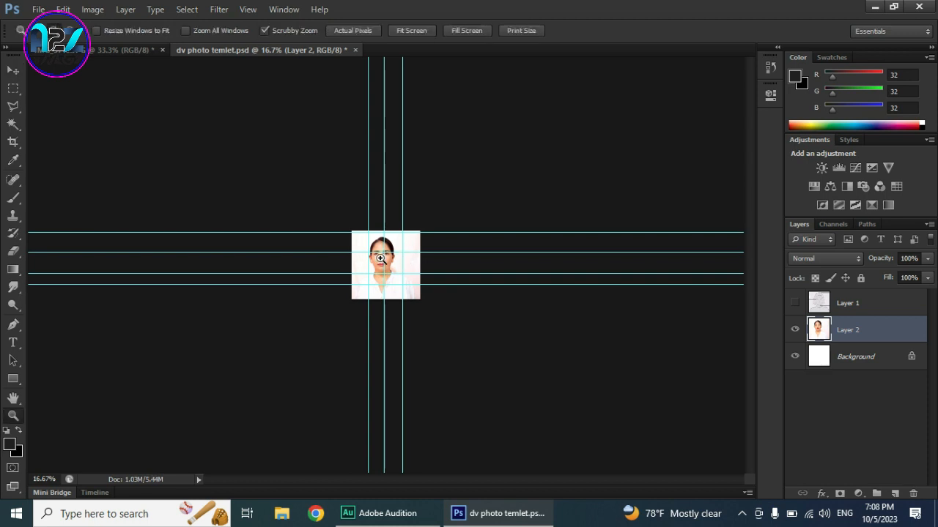
pyautogui.click(382, 259)
pyautogui.click(380, 259)
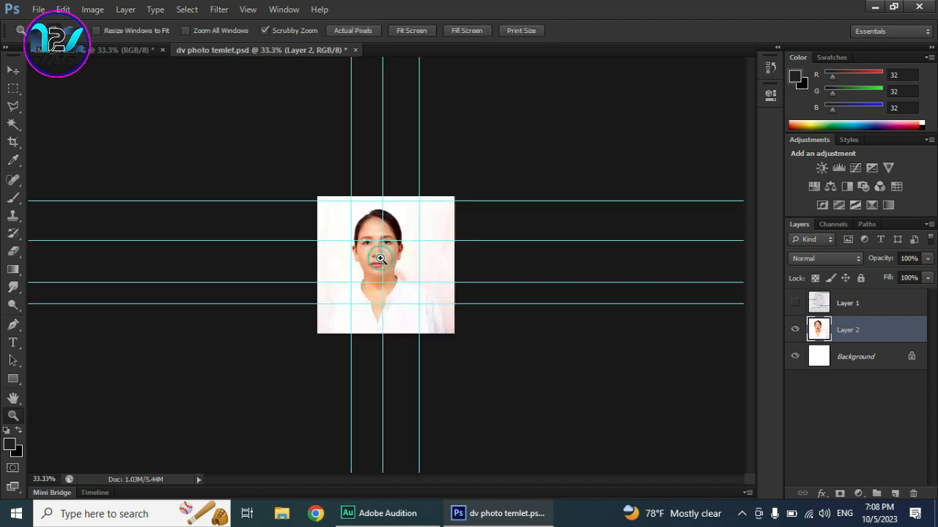
pyautogui.click(381, 258)
pyautogui.click(380, 258)
pyautogui.press('v')
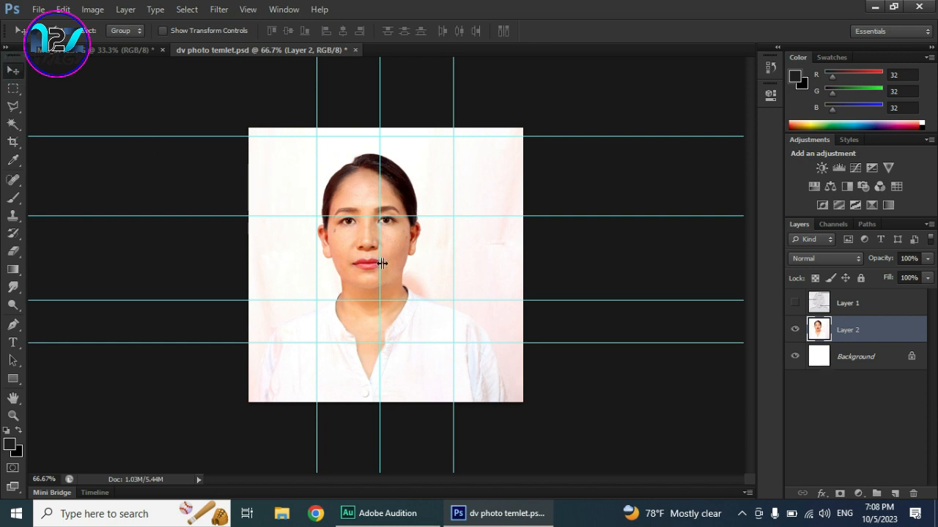
pyautogui.moveTo(393, 247); pyautogui.dragTo(405, 228)
# - Enlarge the portrait layer to about 105.4% with Free Transform and nudge it down 2 px to fit the guides
pyautogui.hotkey('ctrl', 't')
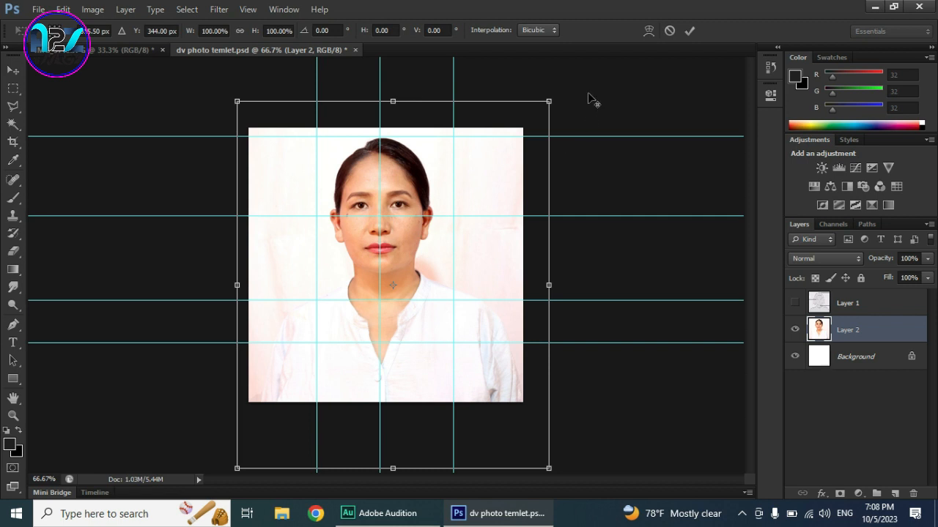
pyautogui.click(548, 102)
pyautogui.moveTo(548, 103); pyautogui.dragTo(576, 99)
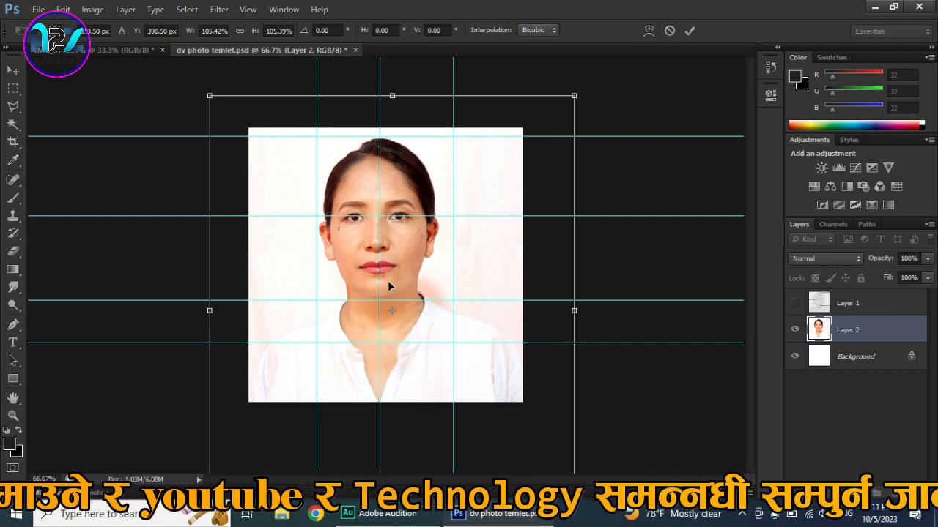
pyautogui.press('Down')
pyautogui.press('Down')
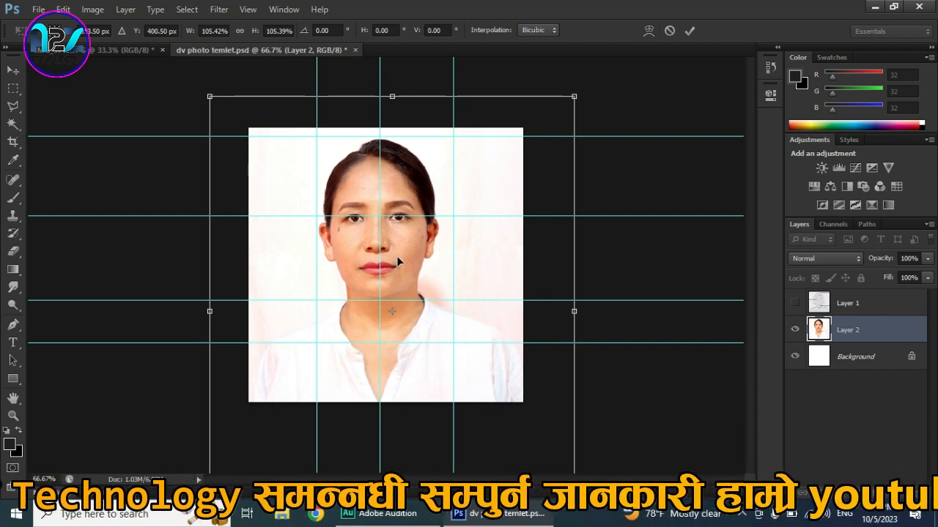
pyautogui.press('z')
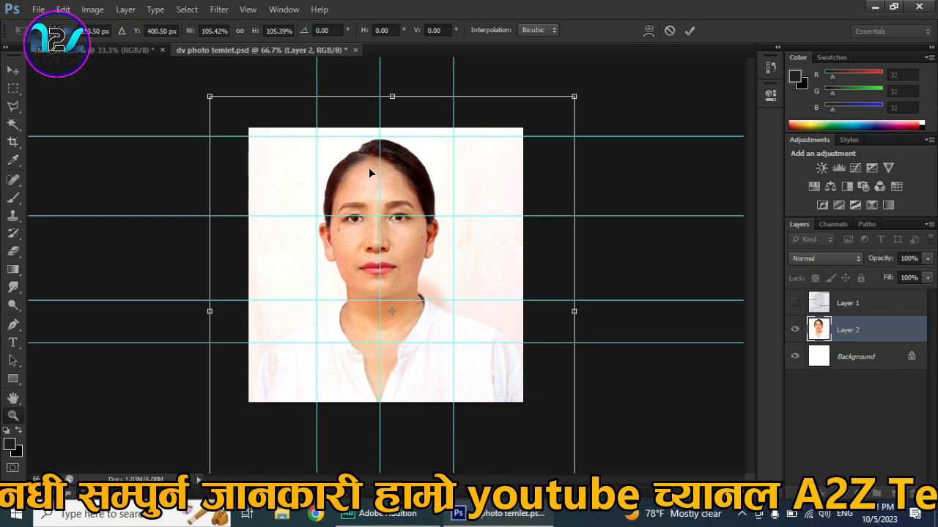
pyautogui.press('Return')
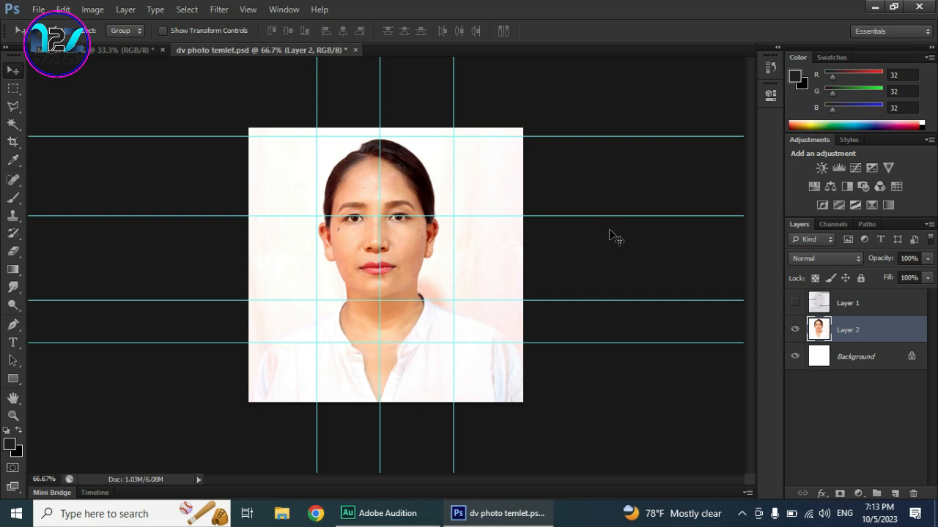
# - Start saving the finished template document under a new name, entering "for dv 2x2" as the file name
pyautogui.click(40, 10)
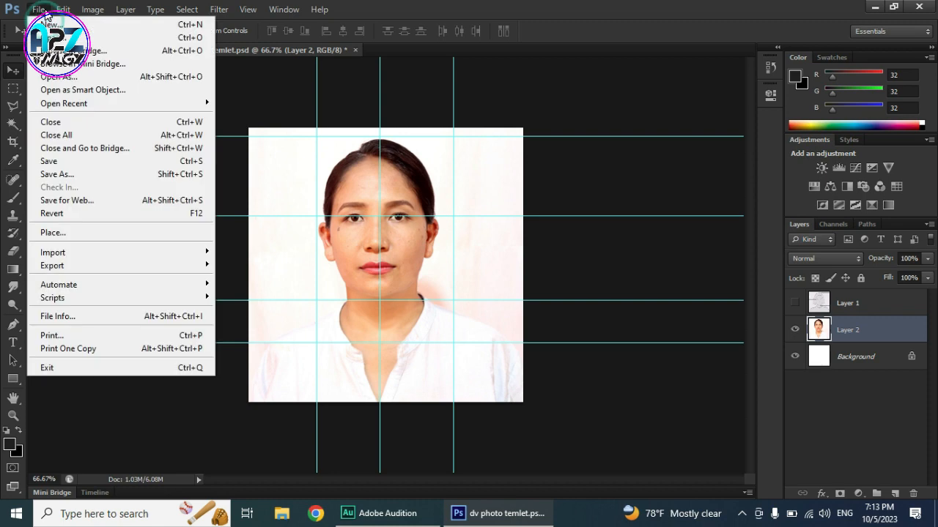
pyautogui.click(93, 175)
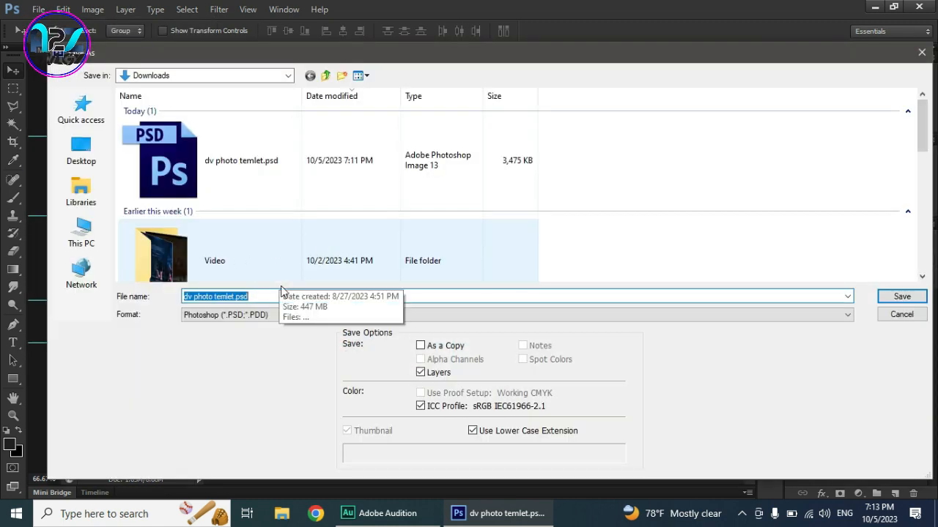
pyautogui.click(276, 297)
pyautogui.hotkey('ctrl', 'a')
pyautogui.press('BackSpace')
pyautogui.write('fo')
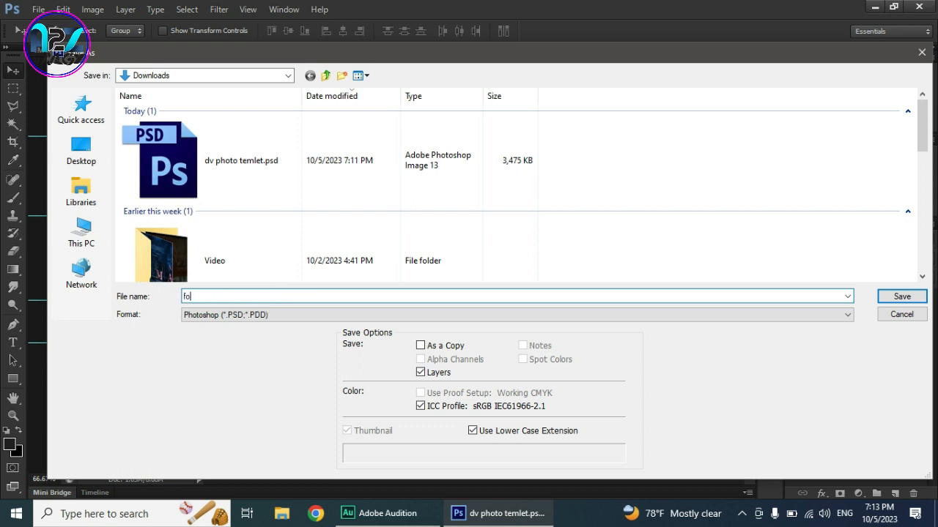
pyautogui.write('r dv 2x2')
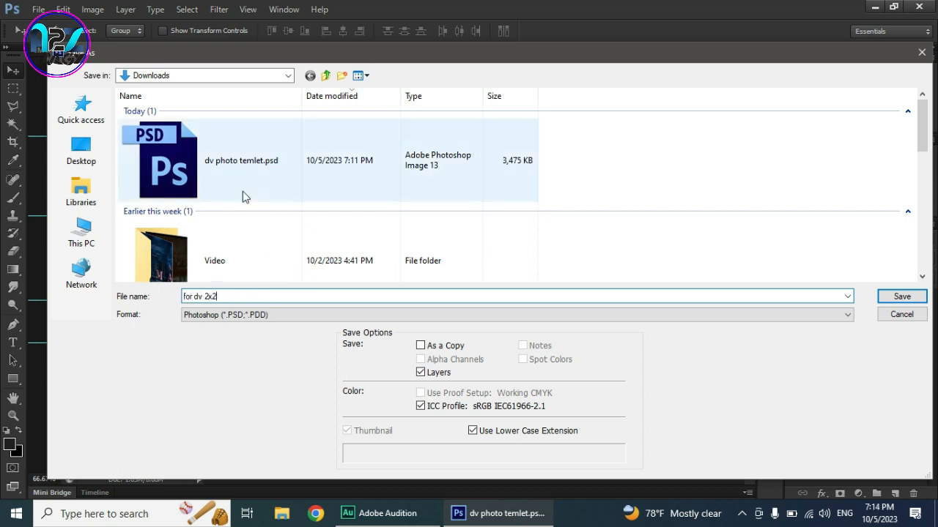
# - Save the file to the Desktop in JPEG format as for dv 2x2.jpg and accept the JPEG options
pyautogui.click(73, 158)
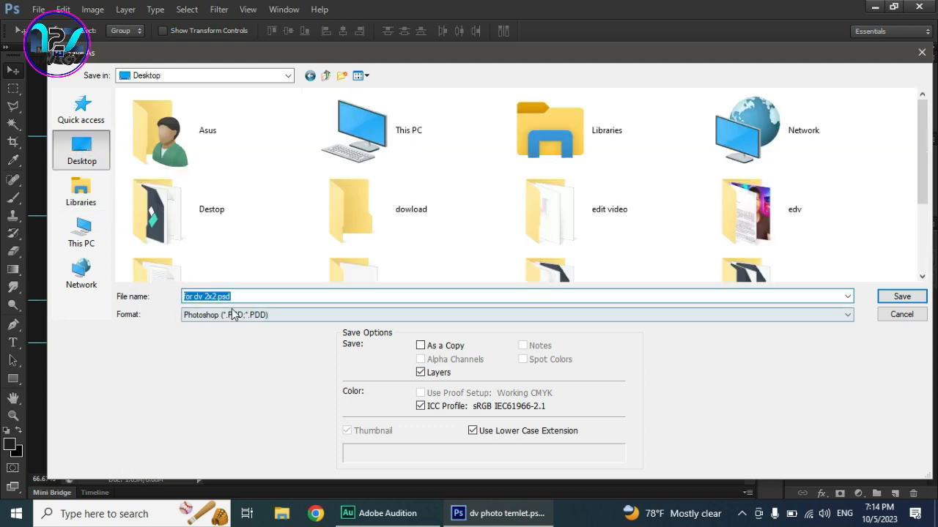
pyautogui.click(232, 315)
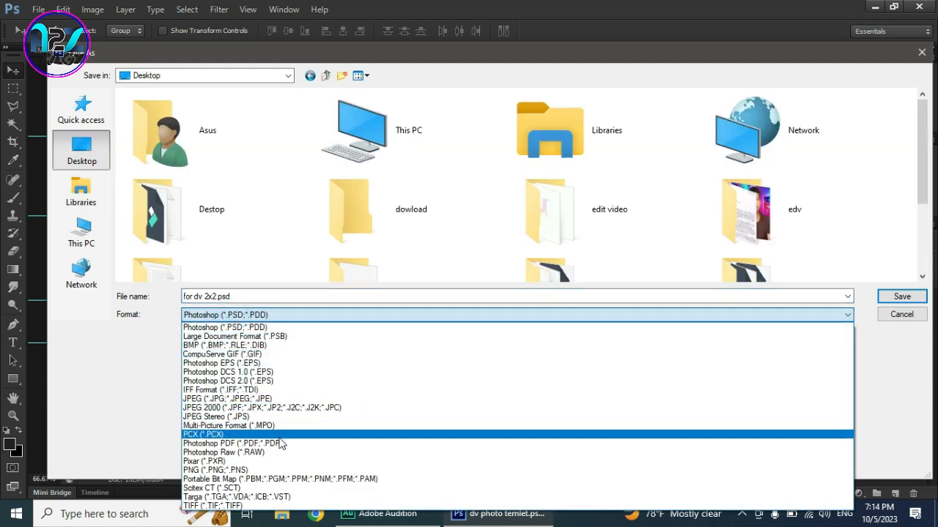
pyautogui.click(278, 399)
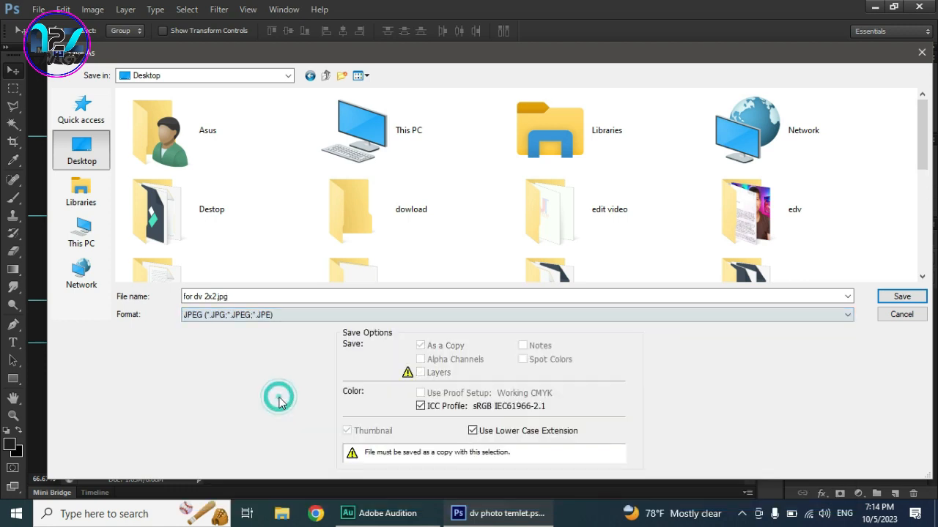
pyautogui.click(902, 296)
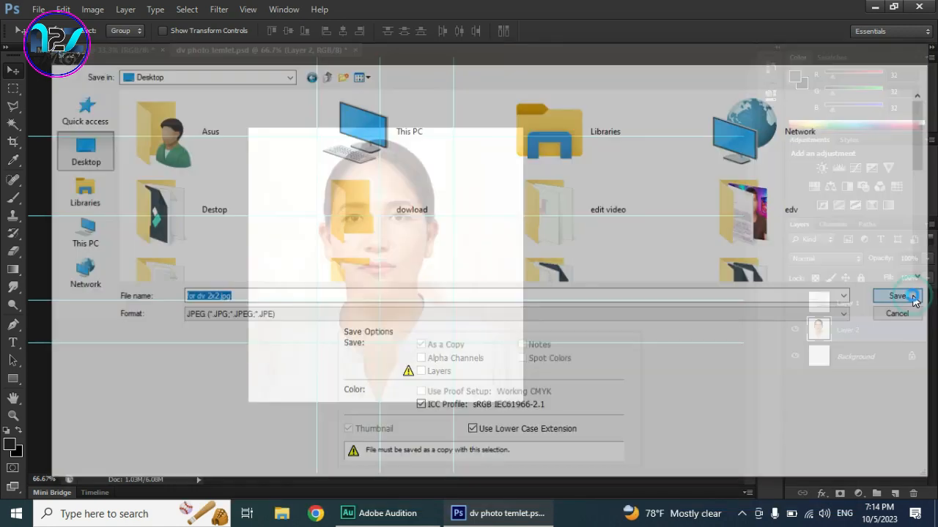
pyautogui.click(551, 123)
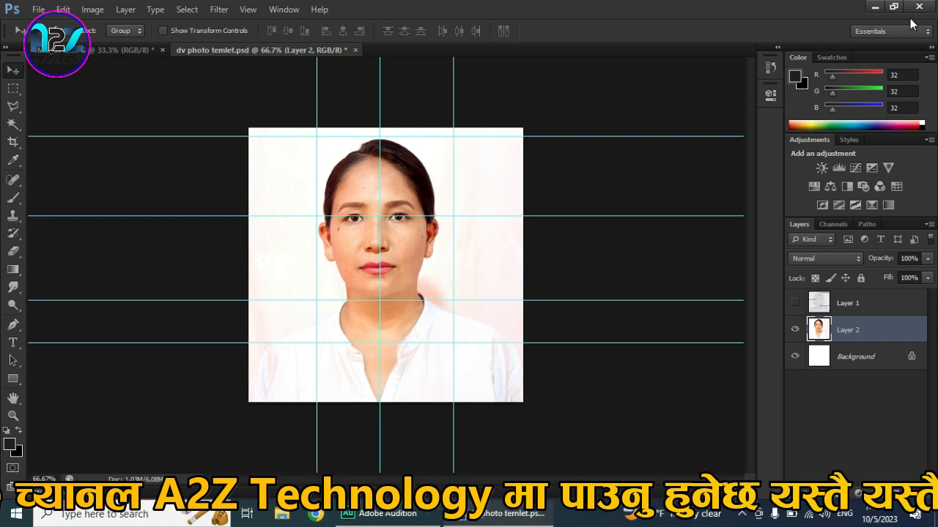
# - Minimize Photoshop, switch to Chrome and open the DV Lottery Photo Checker page on dvlottery.me
pyautogui.click(875, 6)
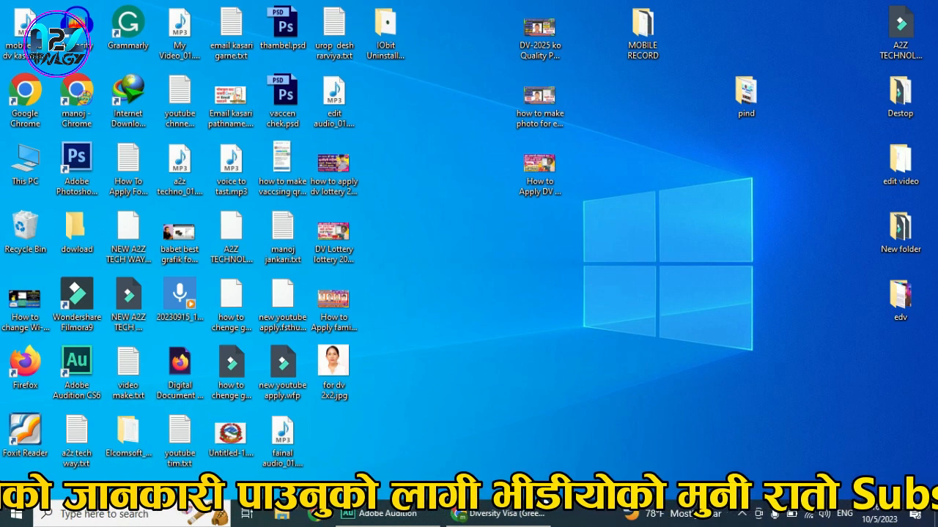
pyautogui.click(506, 516)
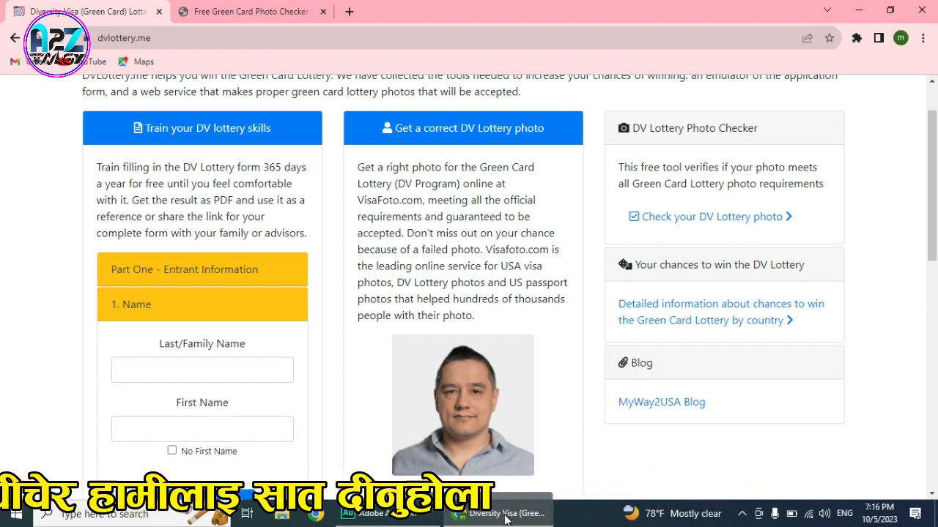
pyautogui.moveTo(504, 520)
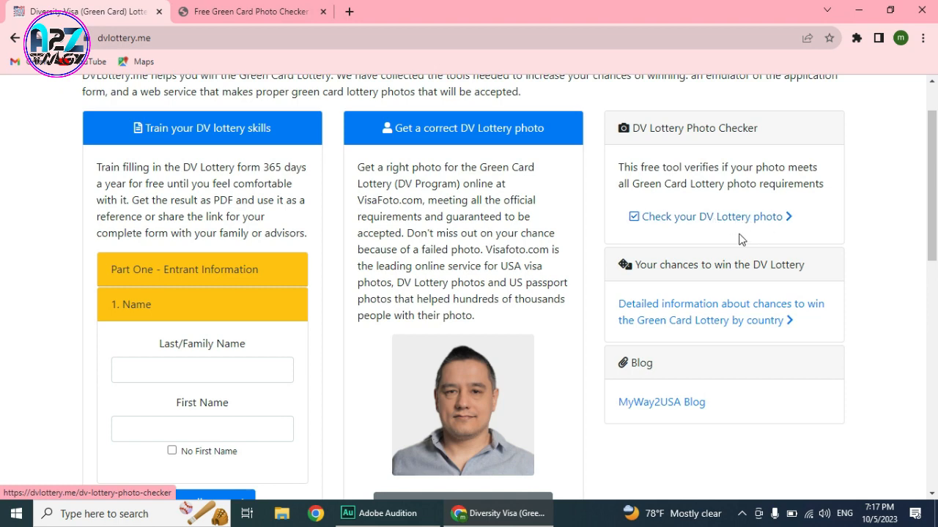
pyautogui.click(724, 219)
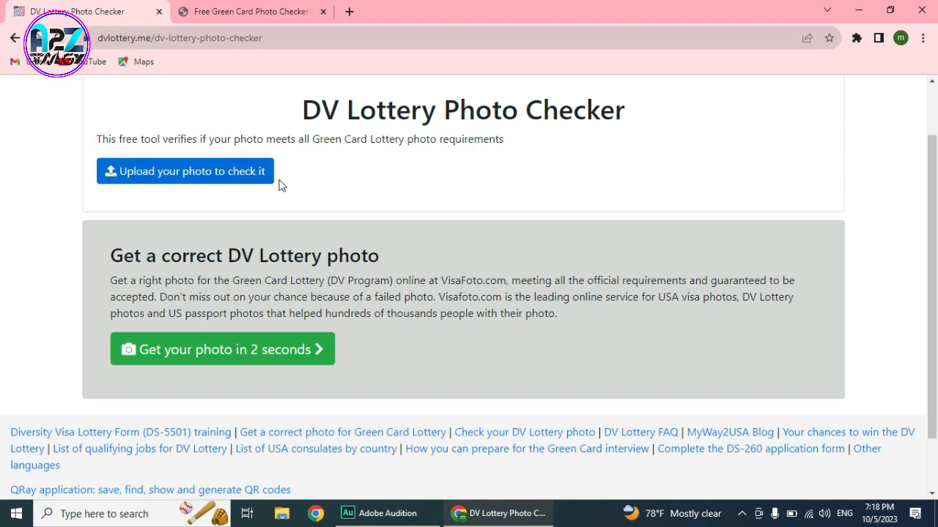
# - Upload for dv 2x2.jpg from the Desktop to the DV Lottery Photo Checker
pyautogui.click(205, 167)
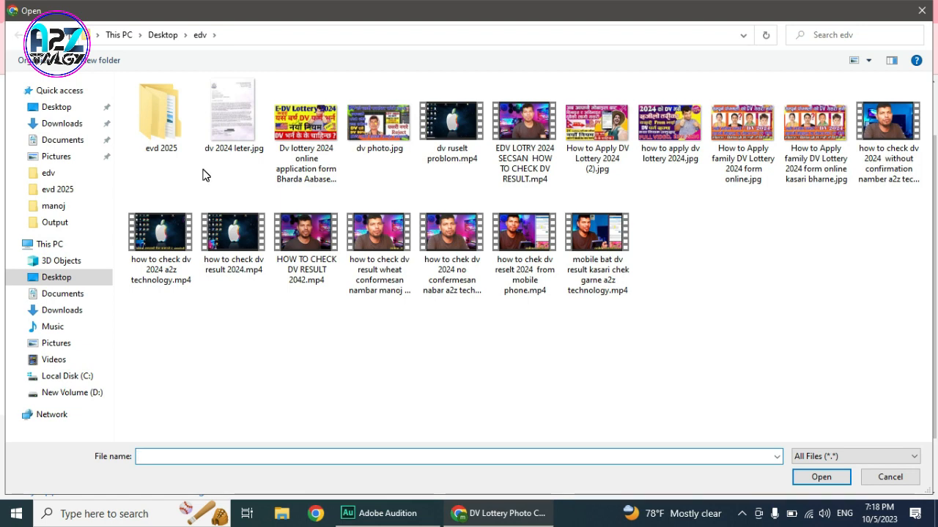
pyautogui.click(64, 111)
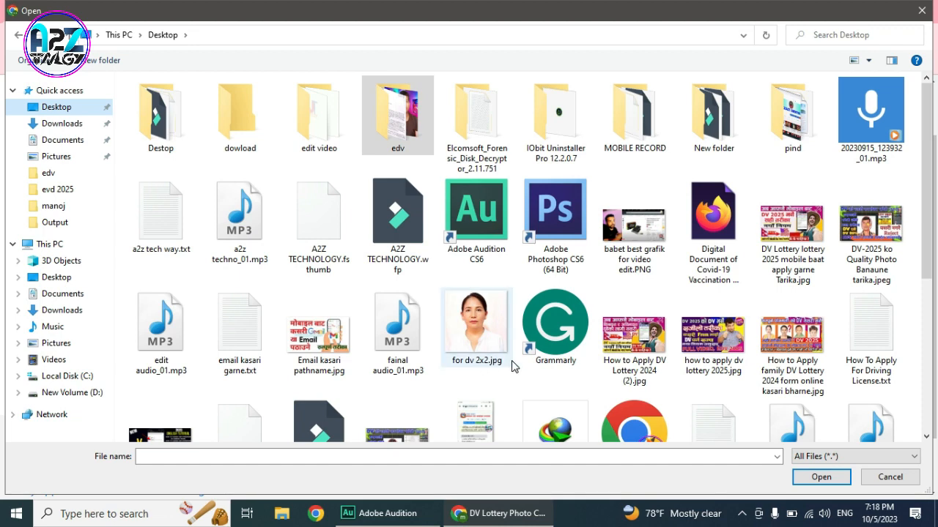
pyautogui.doubleClick(490, 330)
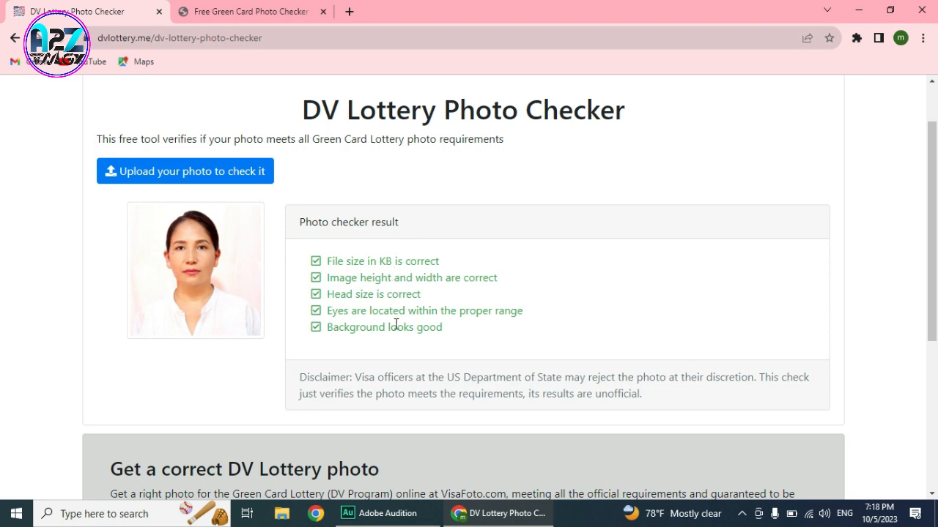
# - Open Visafoto's DV lottery photo service from the checker page and examine its sample source and result photos
pyautogui.scroll(-3, 395, 325)
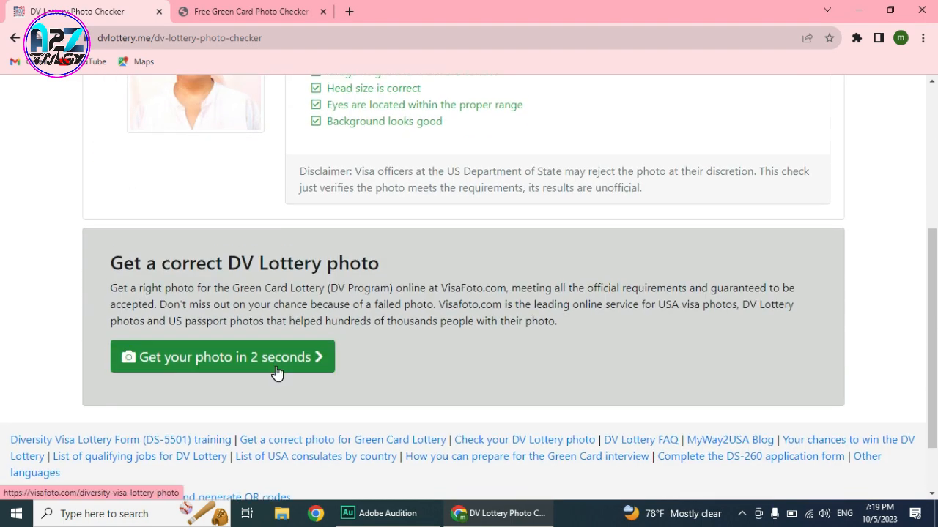
pyautogui.scroll(2, 293, 320)
pyautogui.scroll(-2, 364, 320)
pyautogui.click(247, 364)
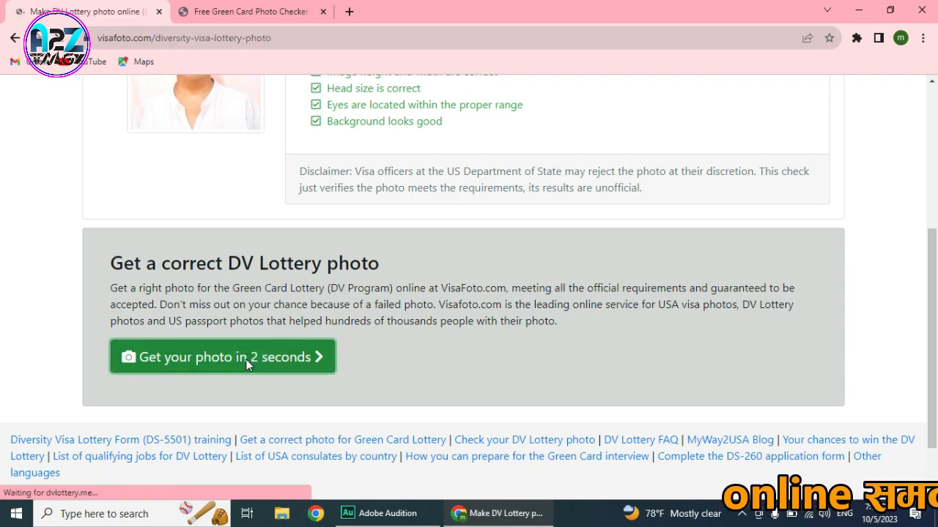
pyautogui.scroll(-4, 247, 364)
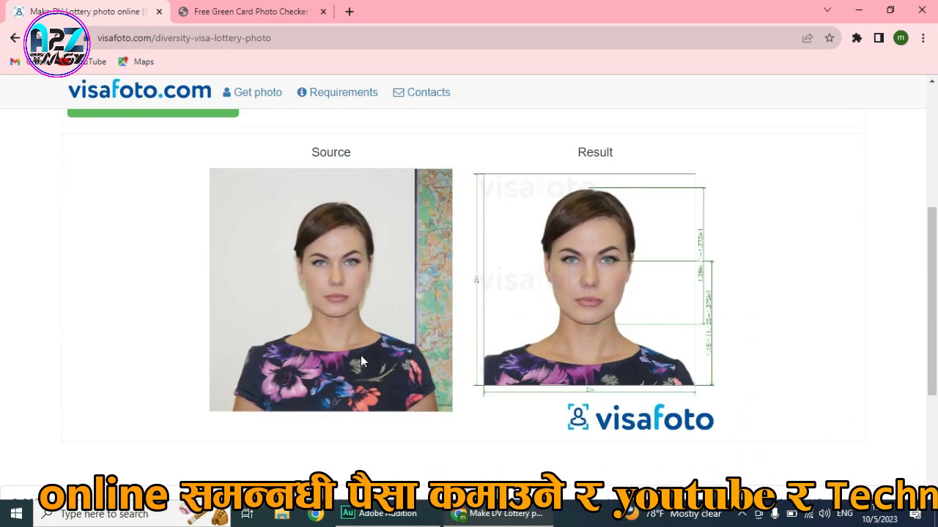
pyautogui.scroll(1, 361, 359)
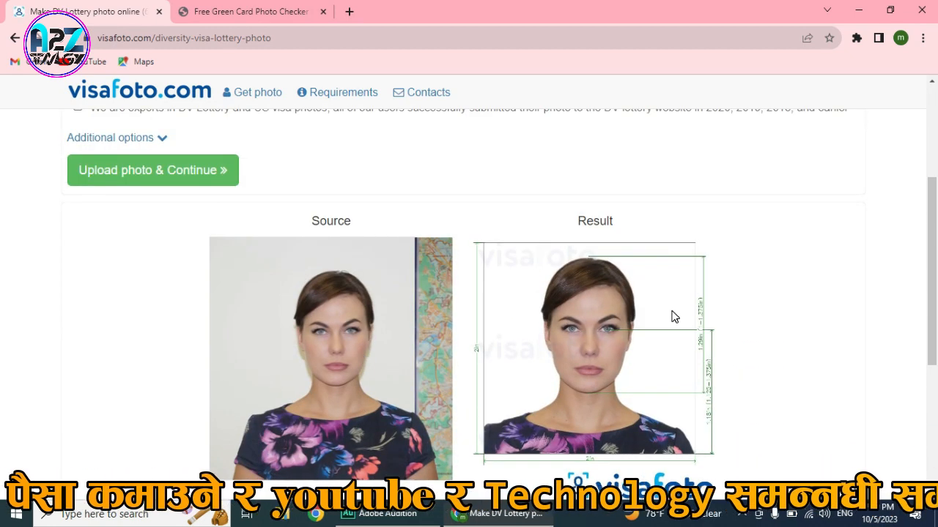
pyautogui.scroll(-1, 673, 315)
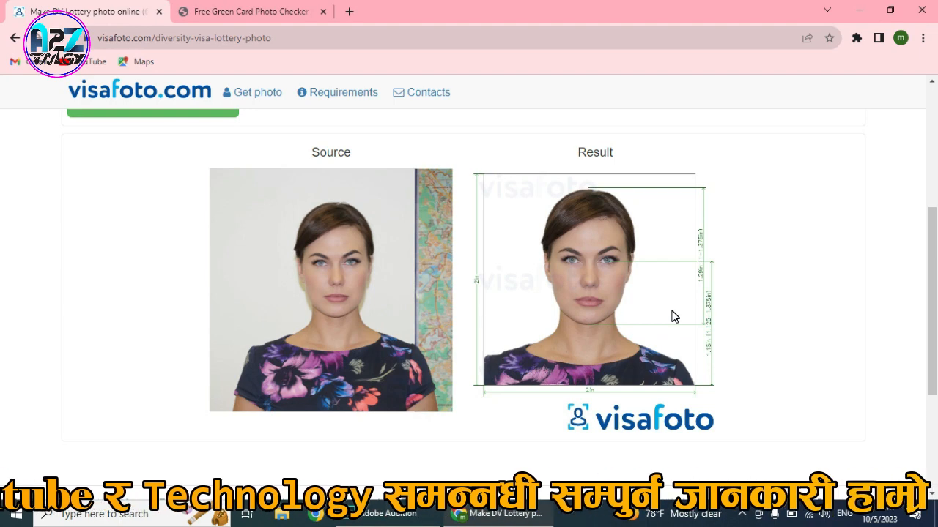
pyautogui.scroll(-1, 673, 317)
pyautogui.scroll(1, 674, 317)
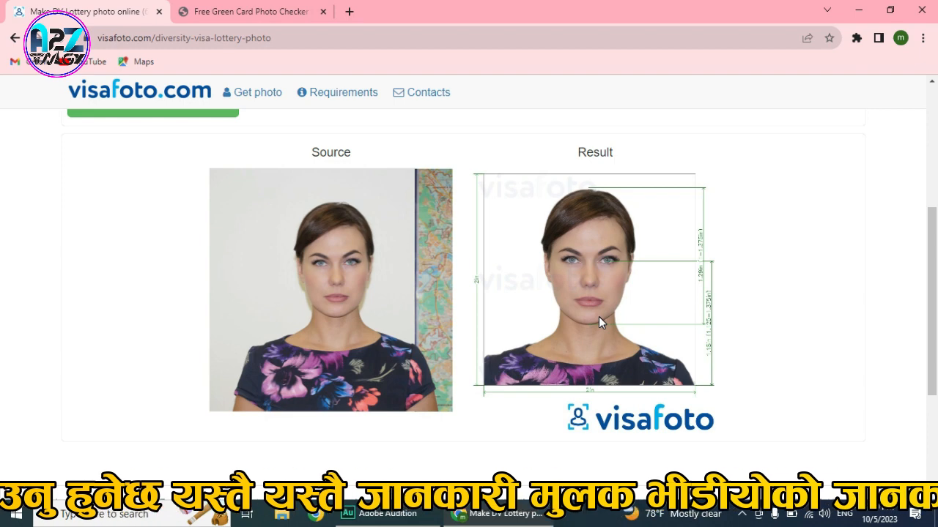
pyautogui.scroll(1, 599, 317)
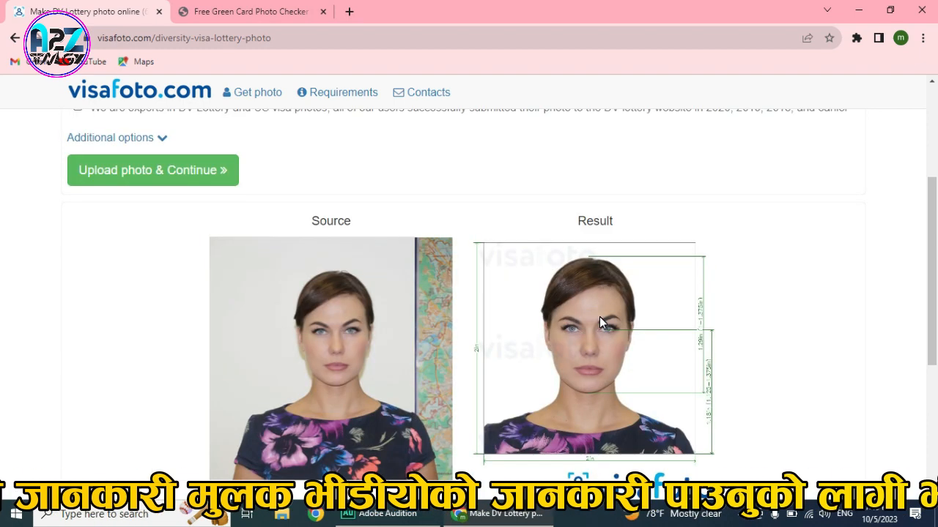
# - Upload for dv 2x2.jpg to Visafoto and review the sizing and requirements of the formatted photo
pyautogui.click(112, 173)
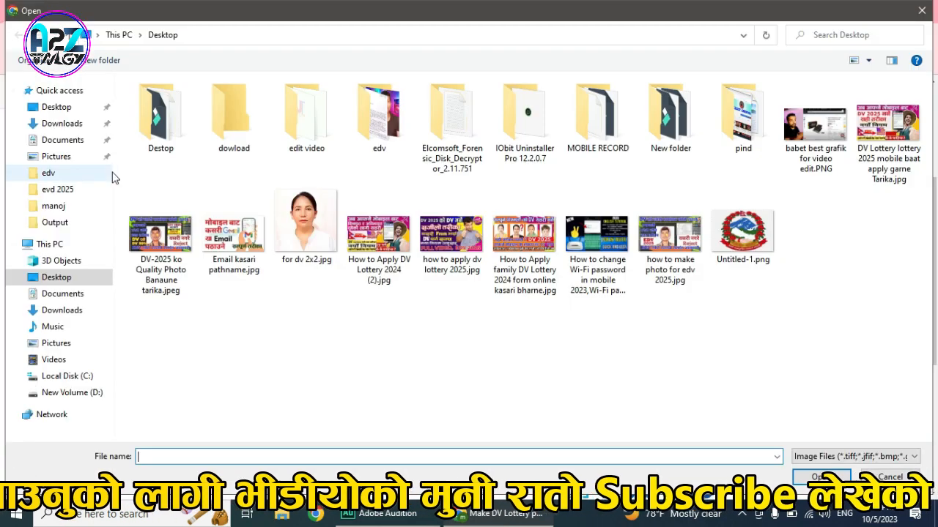
pyautogui.doubleClick(306, 220)
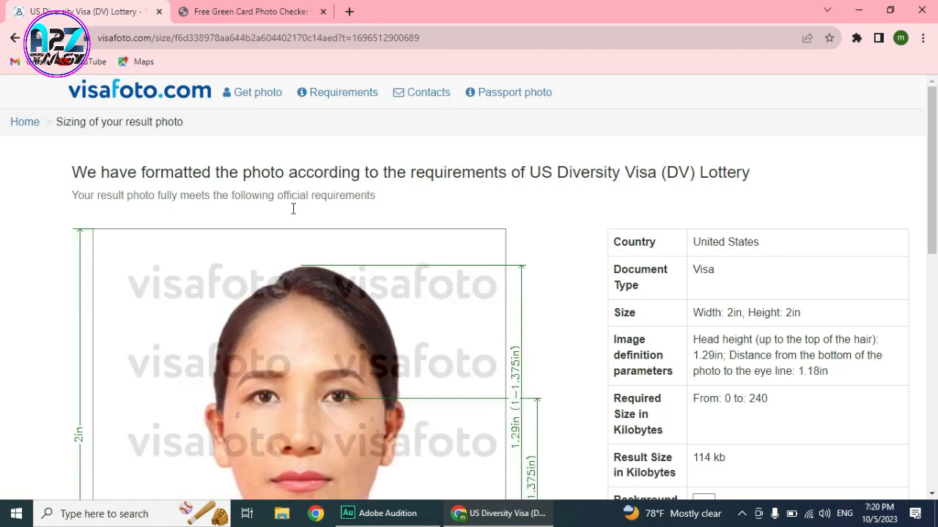
pyautogui.scroll(-2, 312, 223)
pyautogui.scroll(-1, 328, 224)
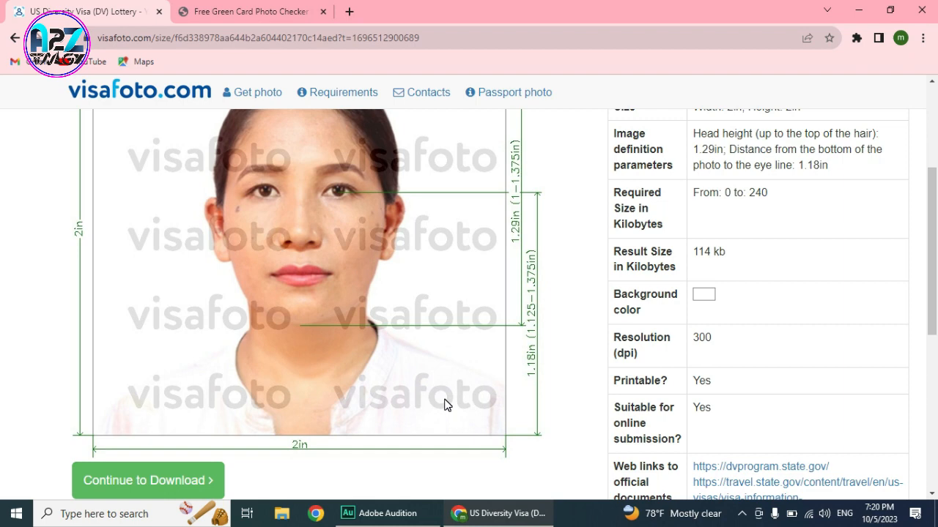
pyautogui.scroll(-5, 460, 399)
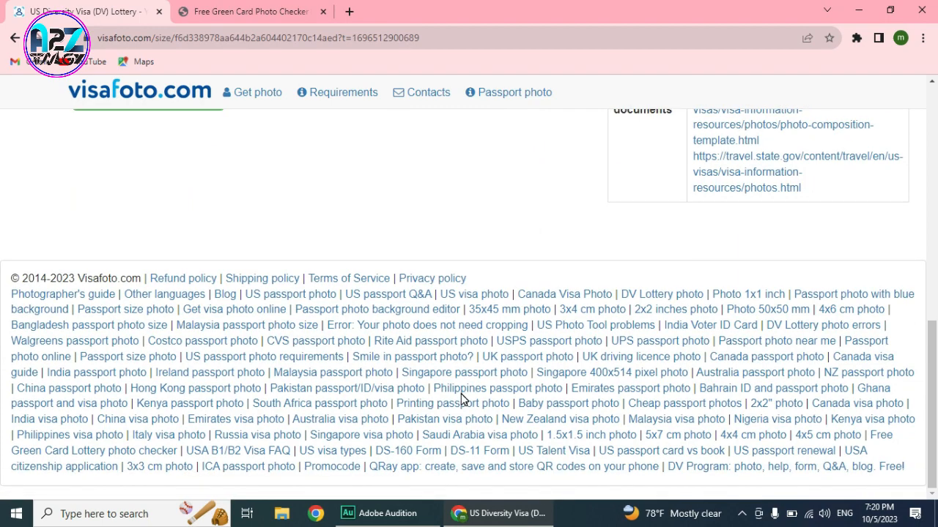
pyautogui.scroll(4, 460, 399)
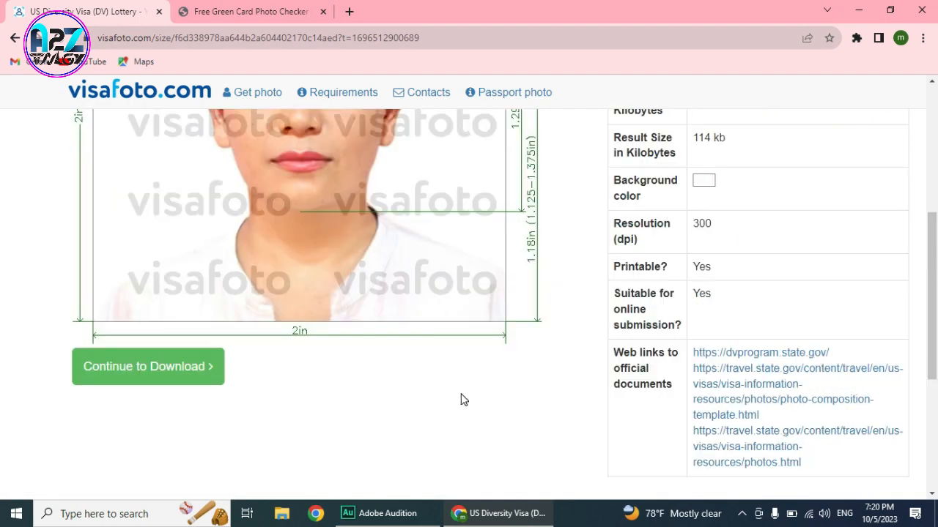
# - Continue to Visafoto's download page and examine the internet submission and 4x6" print versions with their payment options
pyautogui.click(144, 370)
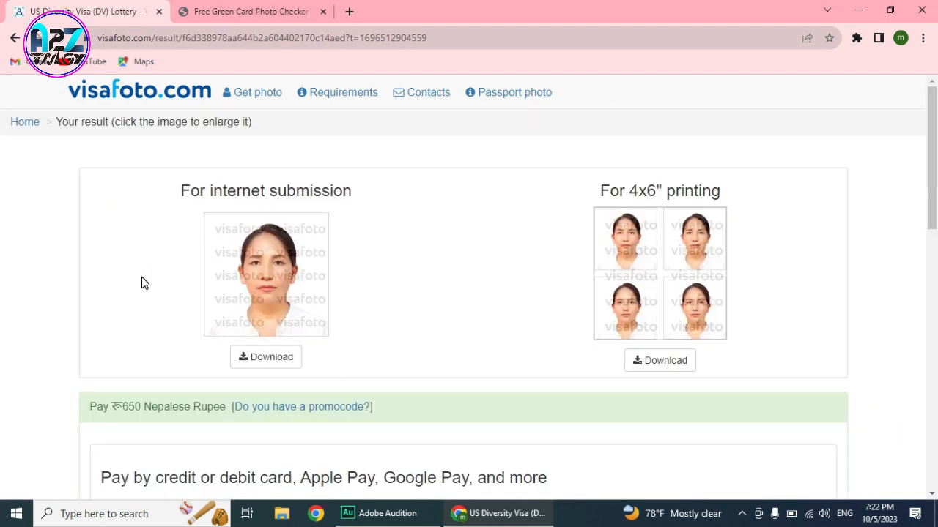
pyautogui.scroll(-5, 145, 284)
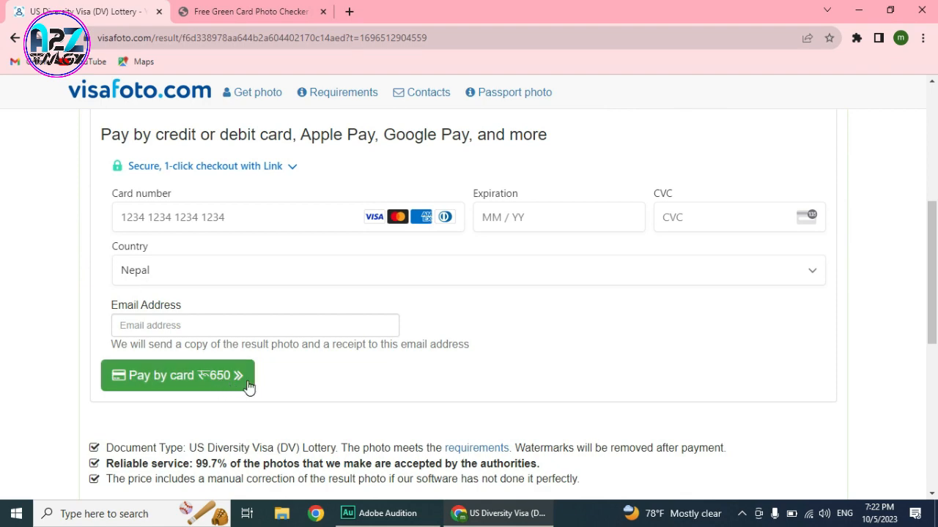
pyautogui.scroll(5, 247, 387)
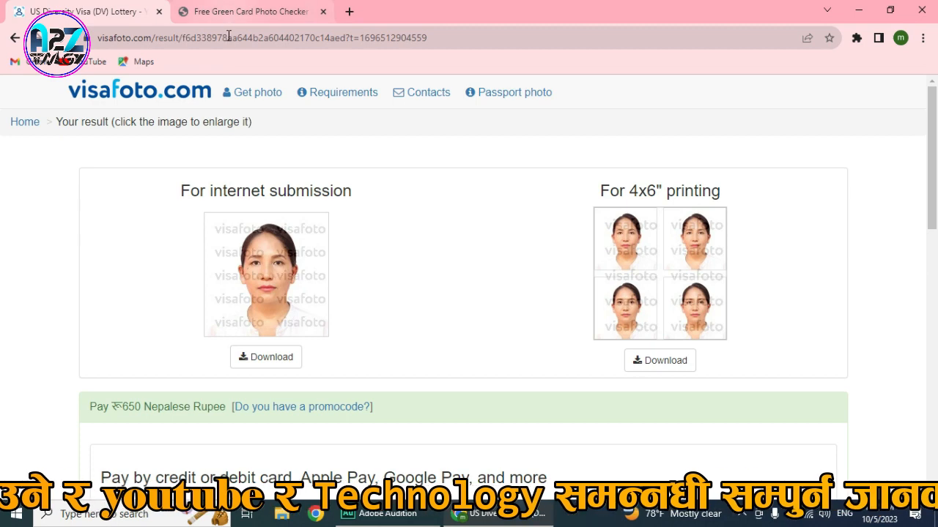
pyautogui.click(229, 218)
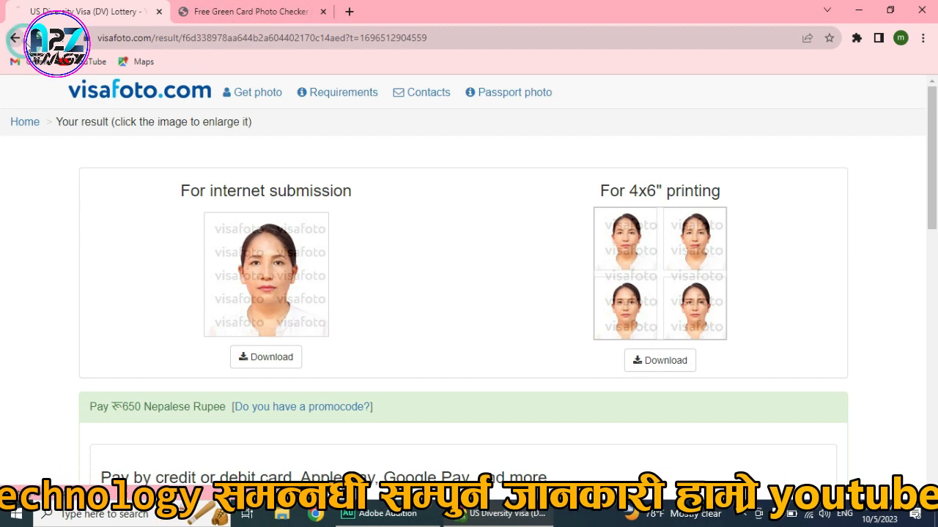
# - Switch to the Free Green Card Photo Checker page on greencardphotocheck.com and upload for dv 2x2.jpg from the Desktop
pyautogui.click(250, 11)
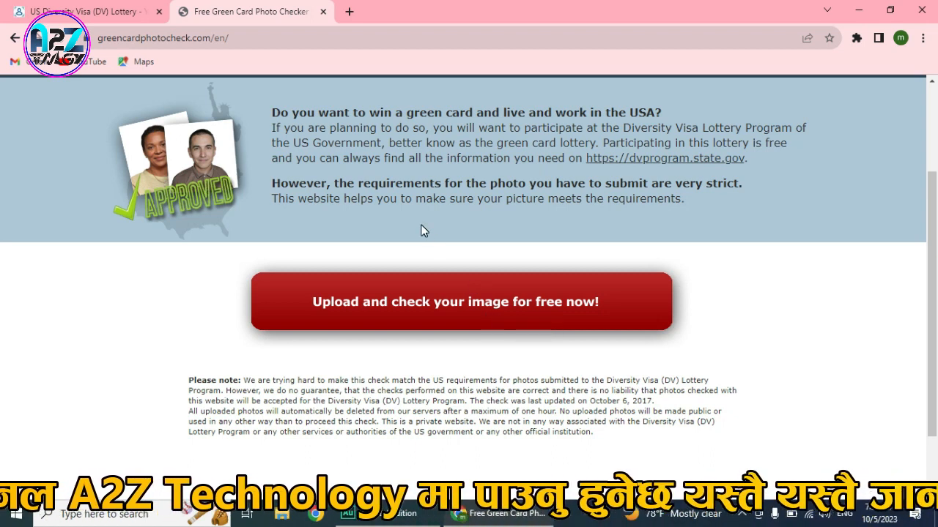
pyautogui.click(473, 307)
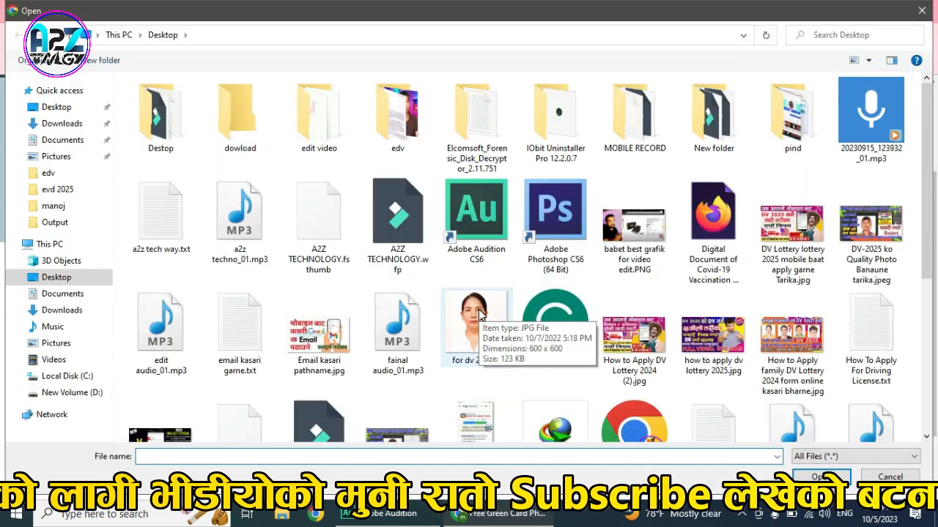
pyautogui.doubleClick(477, 312)
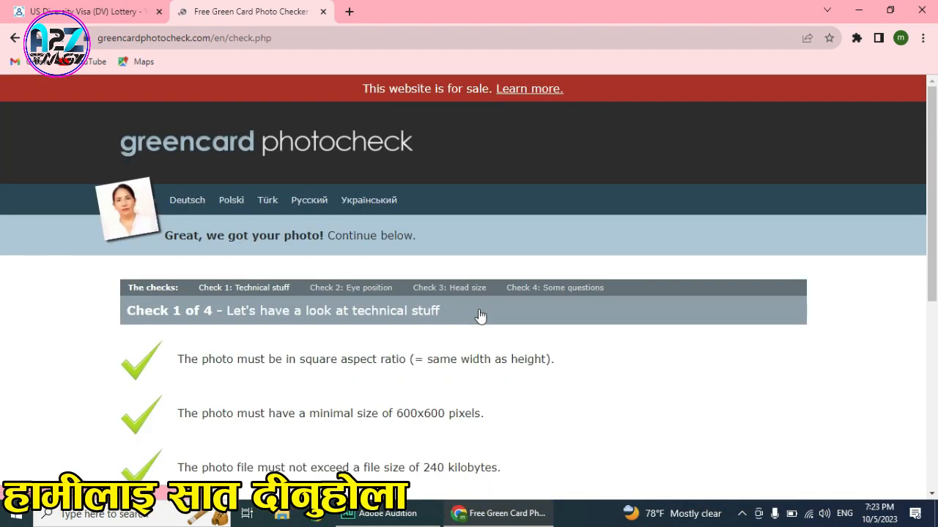
# - Review the technical requirements in Check 1 of 4 for the uploaded photo, including aspect ratio, pixel size, file size, format and color
pyautogui.scroll(-2, 323, 251)
pyautogui.scroll(-1, 322, 251)
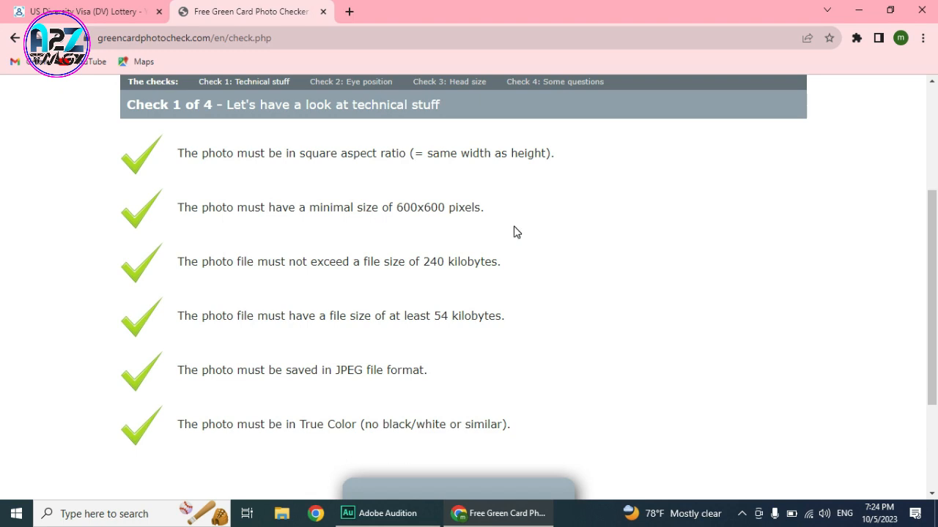
pyautogui.scroll(-1, 515, 232)
pyautogui.scroll(-1, 514, 232)
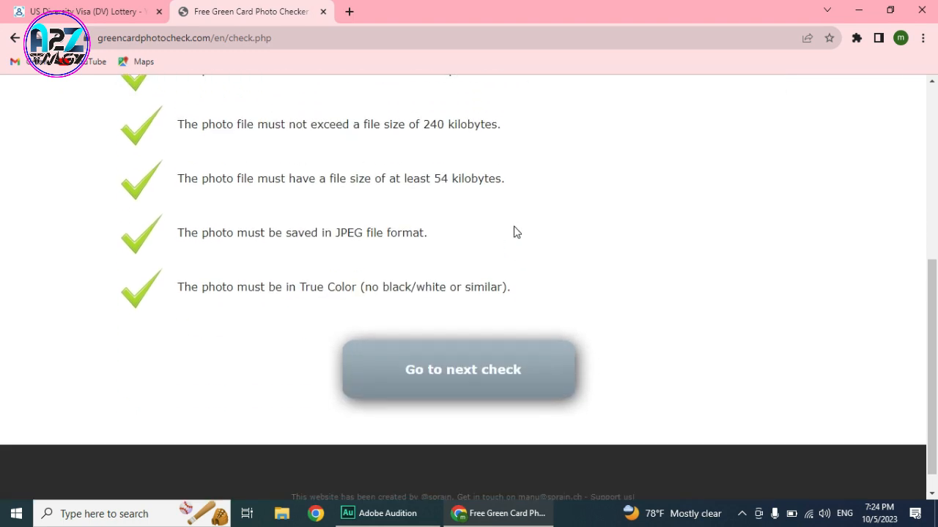
pyautogui.scroll(2, 514, 232)
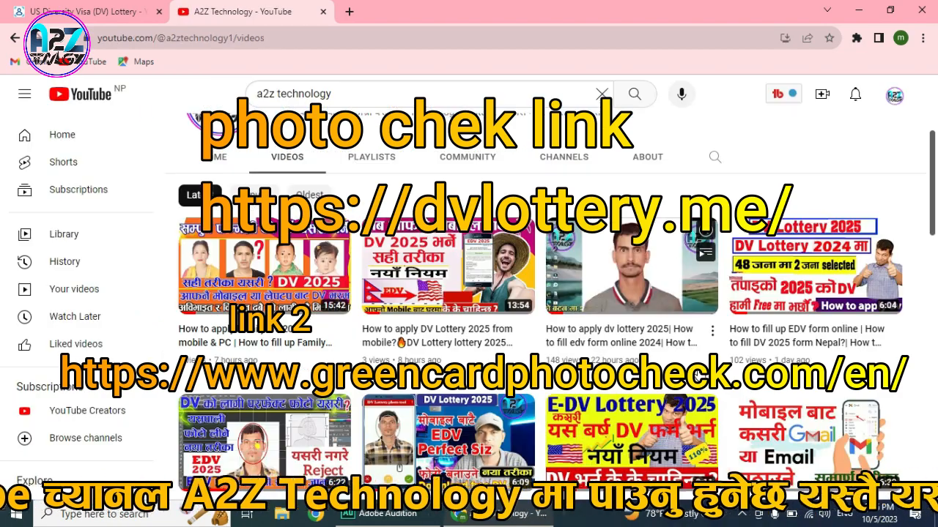
# - Browse the A2Z Technology YouTube channel's uploaded videos, examining the DV lottery 2025 form and photo tutorials and the older uploads
pyautogui.scroll(-2, 469, 293)
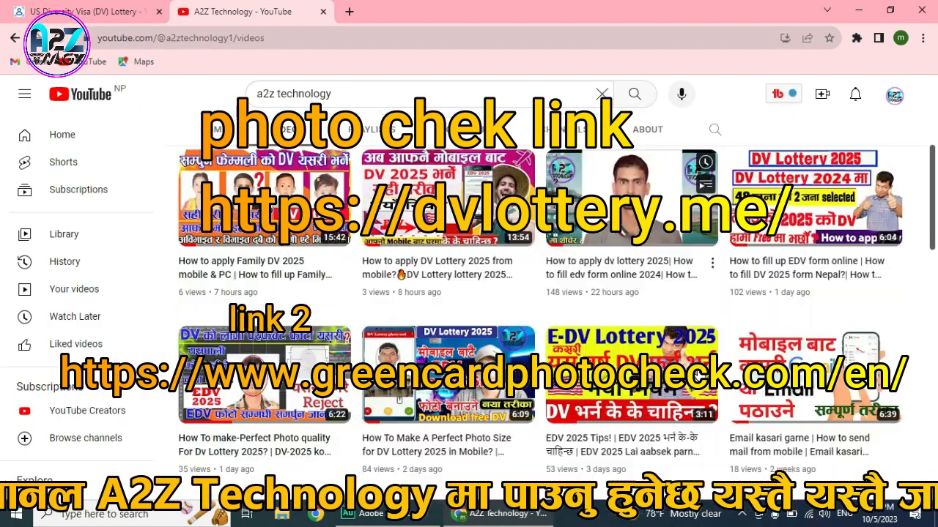
pyautogui.scroll(-1, 469, 293)
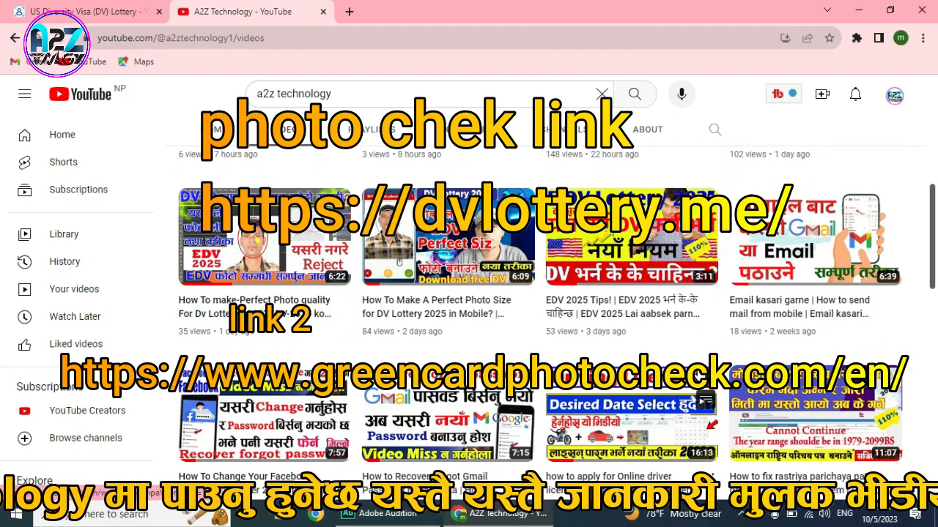
pyautogui.scroll(-4, 659, 307)
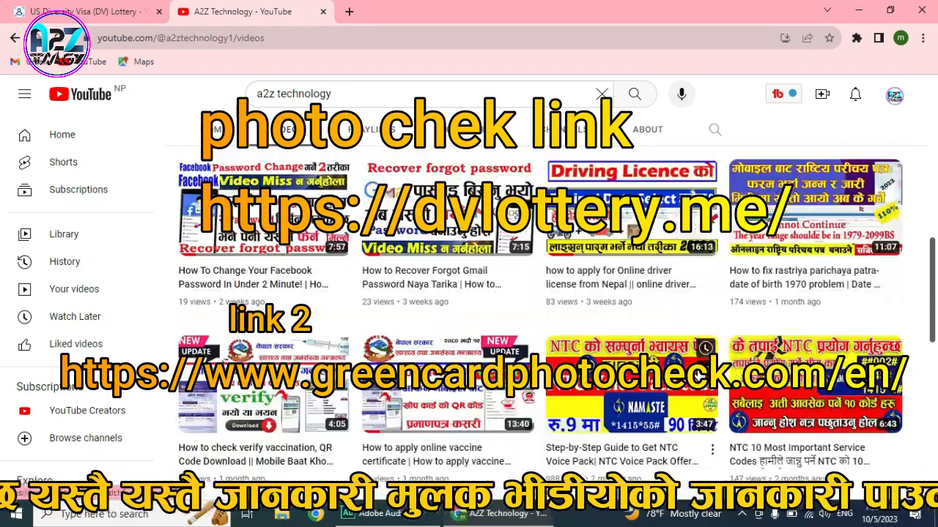
pyautogui.scroll(-3, 659, 308)
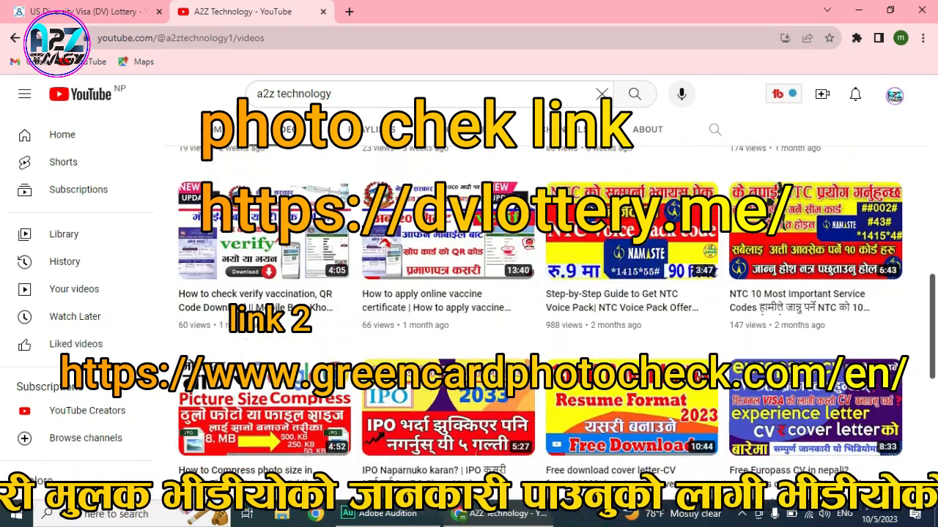
pyautogui.scroll(-2, 630, 307)
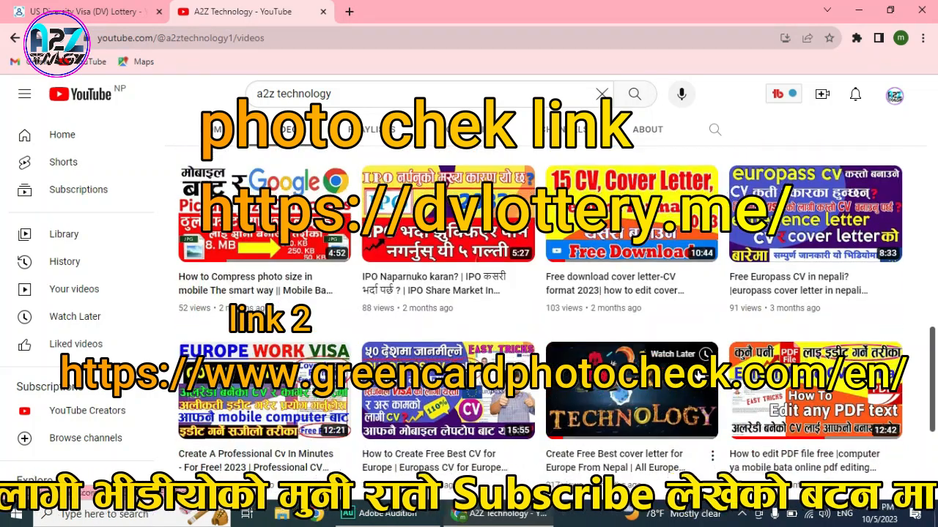
pyautogui.scroll(-1, 630, 352)
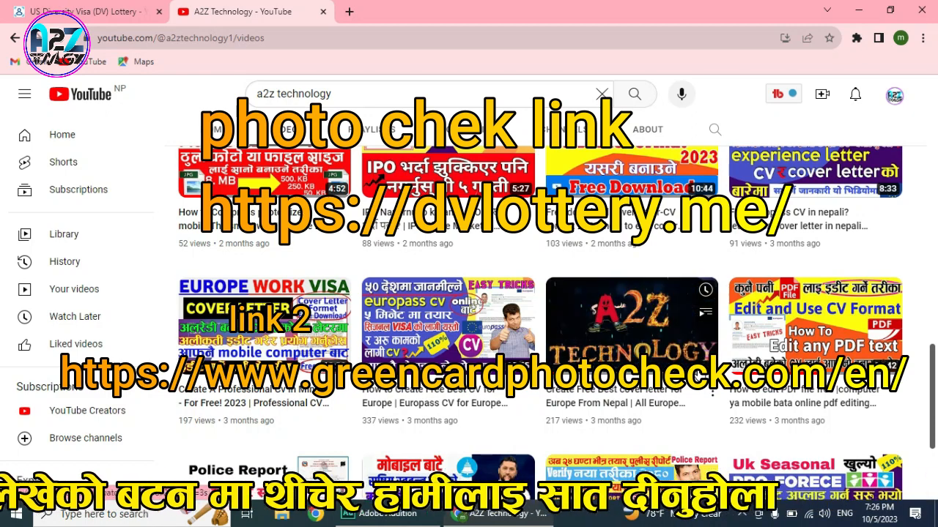
pyautogui.scroll(-3, 629, 322)
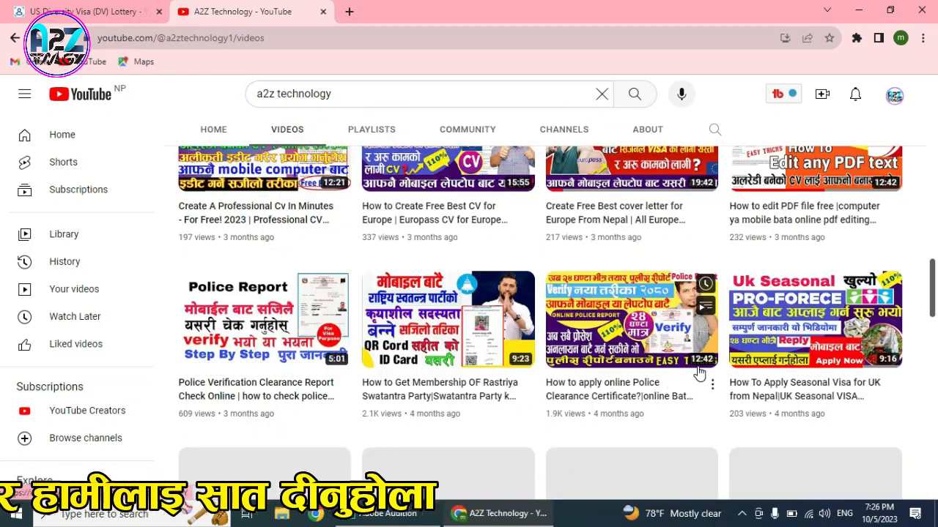
pyautogui.scroll(-2, 700, 373)
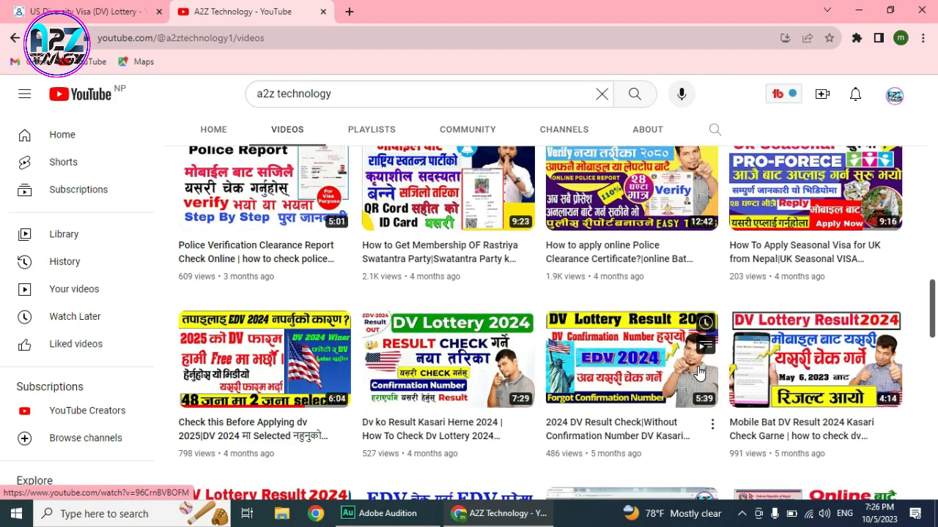
pyautogui.scroll(-2, 698, 372)
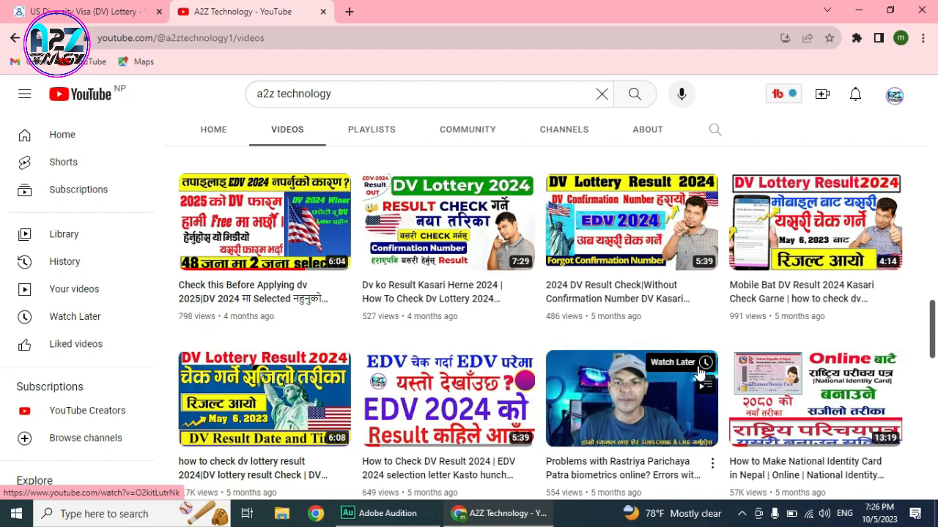
pyautogui.scroll(4, 698, 373)
pyautogui.scroll(10, 698, 372)
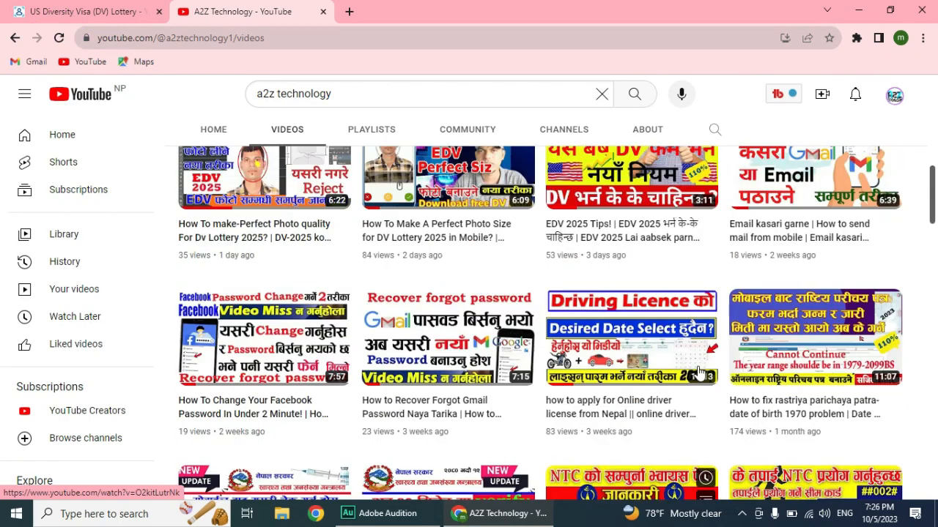
pyautogui.scroll(1, 698, 372)
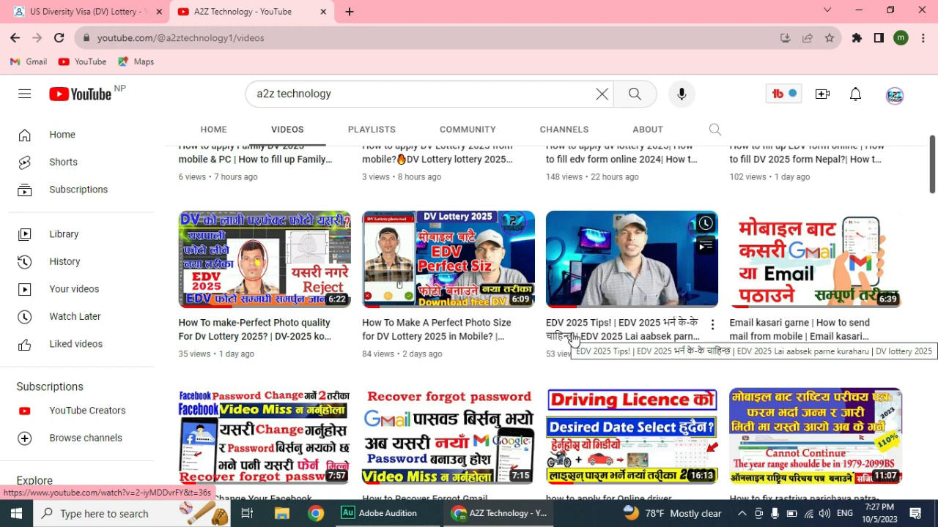
pyautogui.scroll(-2, 574, 339)
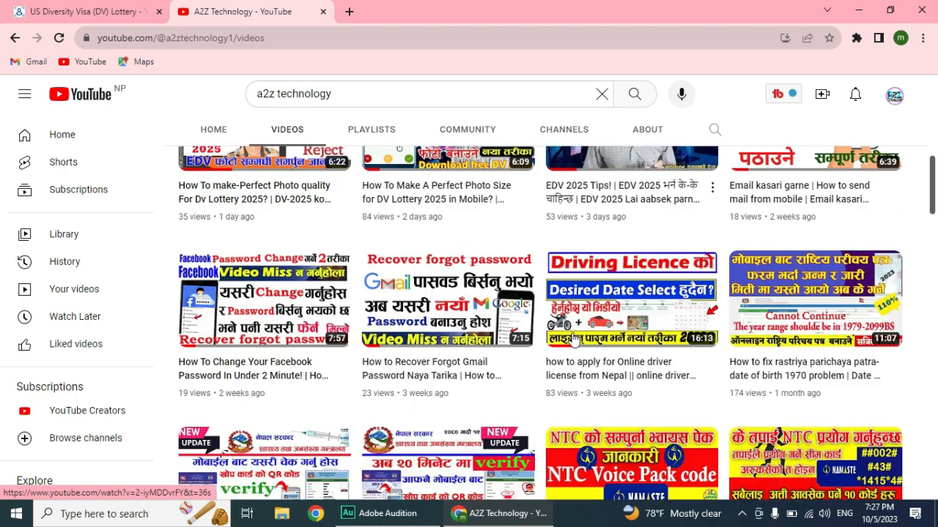